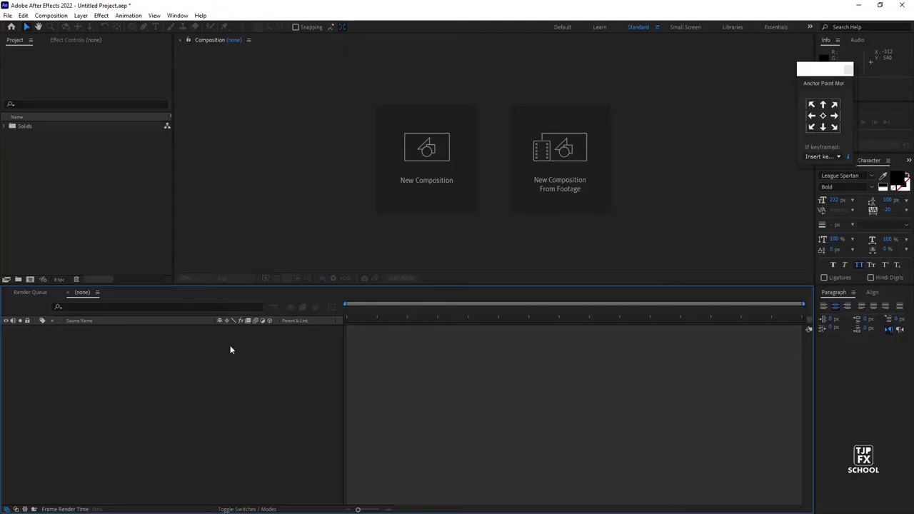
# Create a 1920x1080 Comp 1 and add a white solid layer
pyautogui.hotkey('ctrl', 'n')
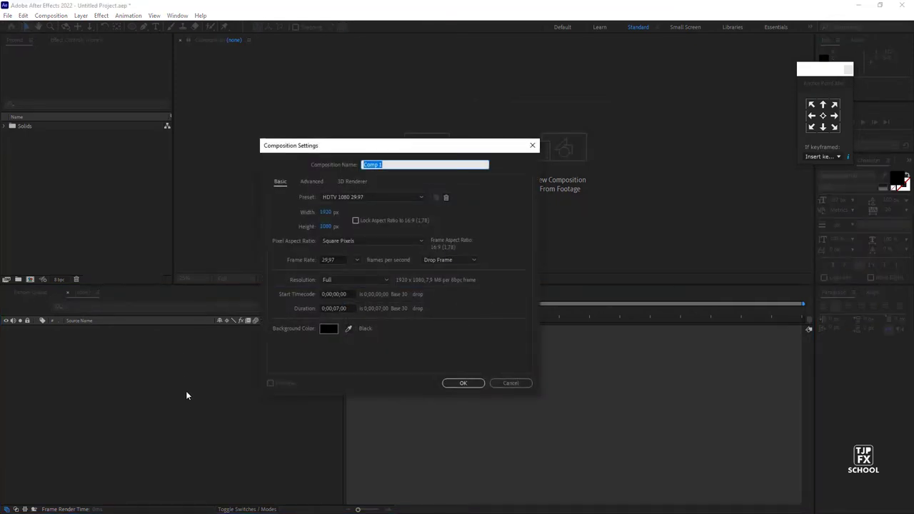
pyautogui.press('Return')
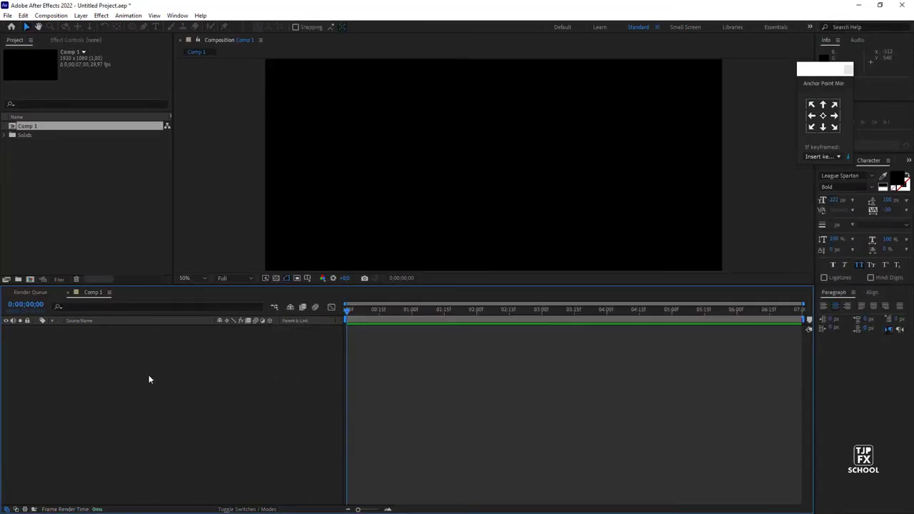
pyautogui.hotkey('ctrl', 'y')
pyautogui.press('Return')
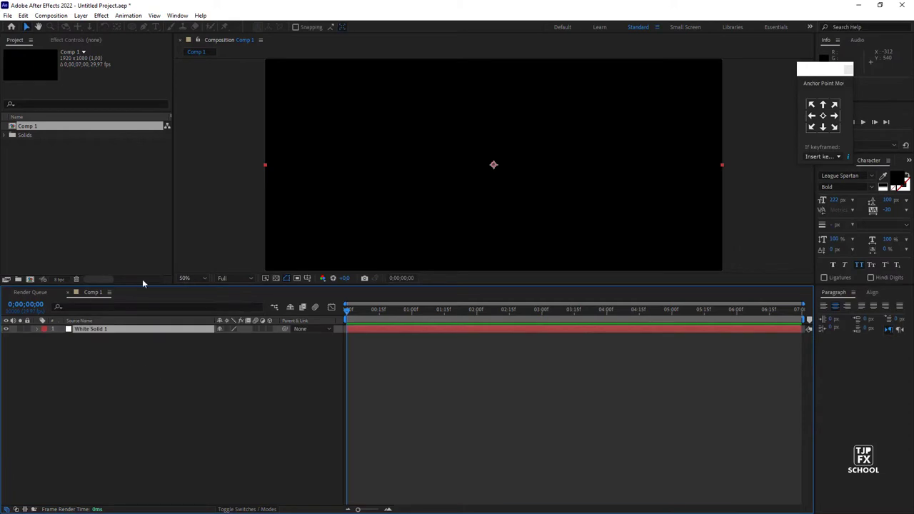
# Apply Video Copilot's Element effect to White Solid 1 and open its Scene Setup
pyautogui.click(104, 41)
pyautogui.rightClick(89, 148)
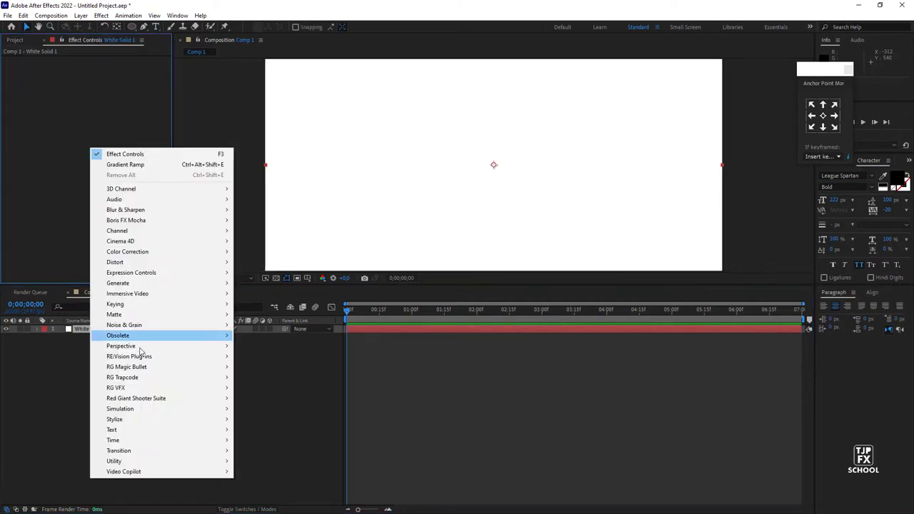
pyautogui.moveTo(190, 473)
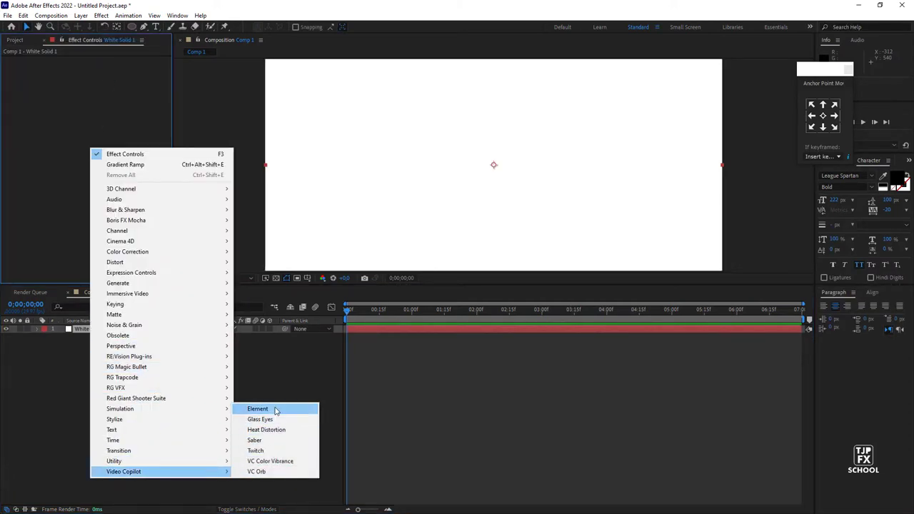
pyautogui.click(279, 408)
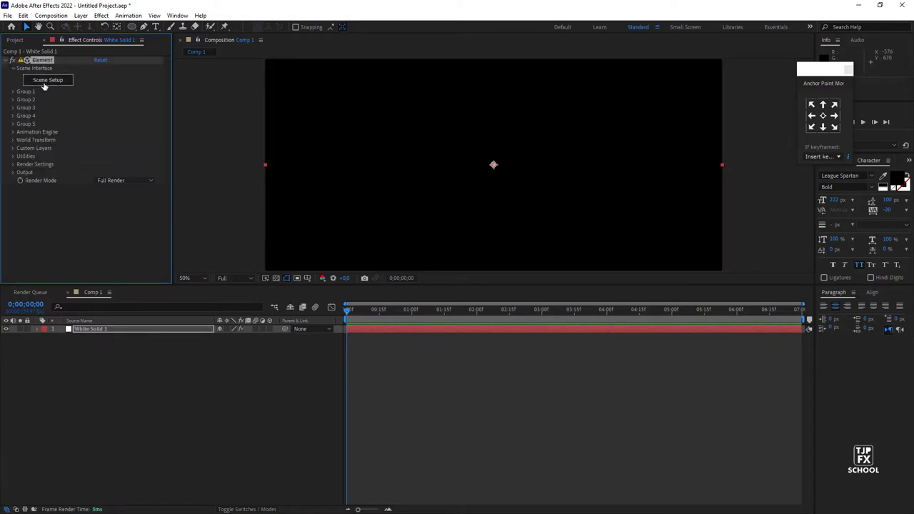
pyautogui.click(46, 80)
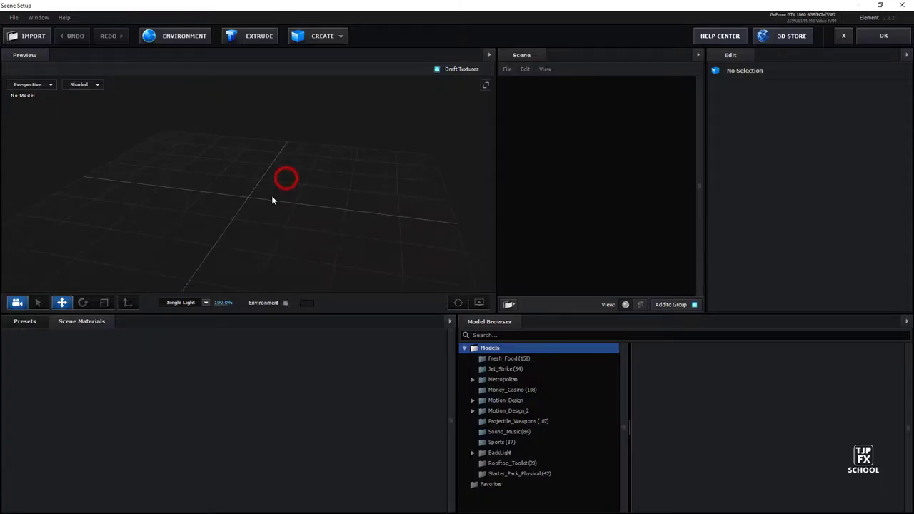
# Add a plane model and scale it into a narrow rectangle (18%, 100%, 37.6%)
pyautogui.click(322, 40)
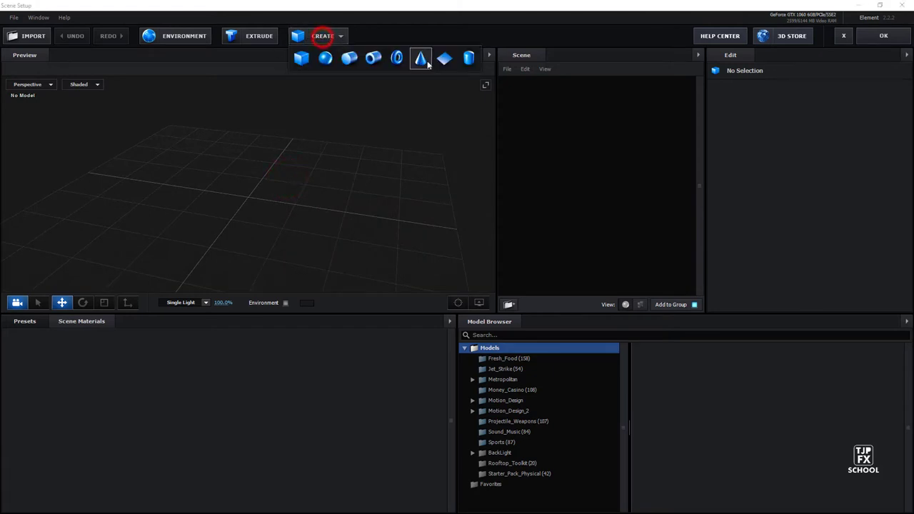
pyautogui.click(431, 57)
pyautogui.scroll(6, 307, 214)
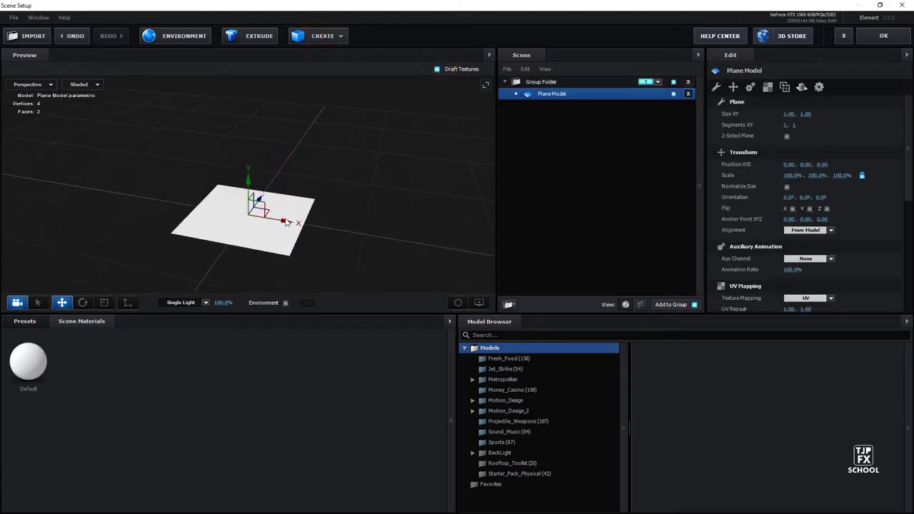
pyautogui.moveTo(340, 223); pyautogui.dragTo(326, 221)
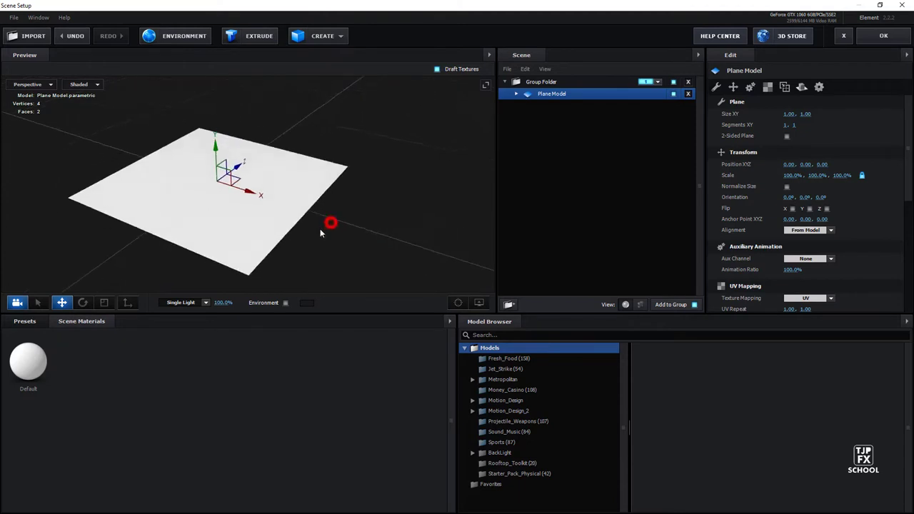
pyautogui.click(104, 302)
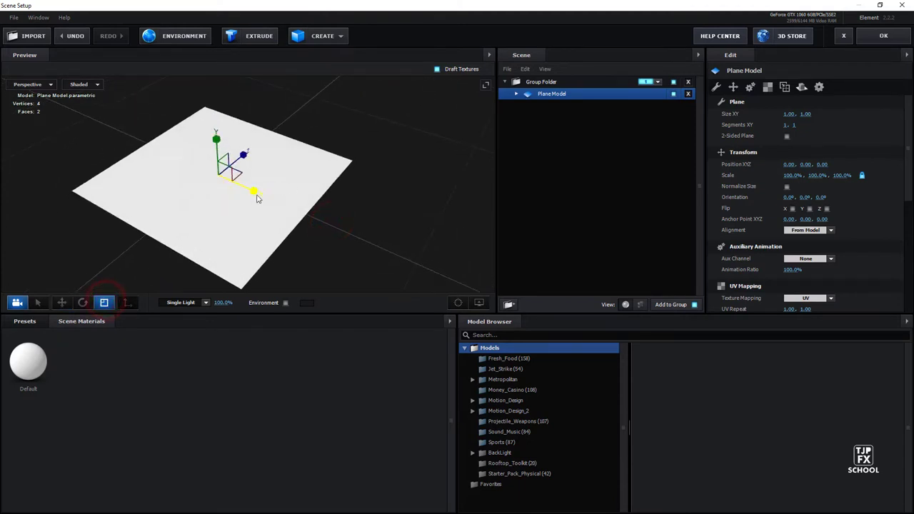
pyautogui.moveTo(255, 192)
pyautogui.mouseDown()
pyautogui.moveTo(247, 148)
pyautogui.moveTo(241, 158)
pyautogui.mouseUp()
pyautogui.moveTo(255, 191)
pyautogui.mouseDown()
pyautogui.moveTo(239, 193)
pyautogui.moveTo(247, 155)
pyautogui.moveTo(240, 204)
pyautogui.mouseUp()
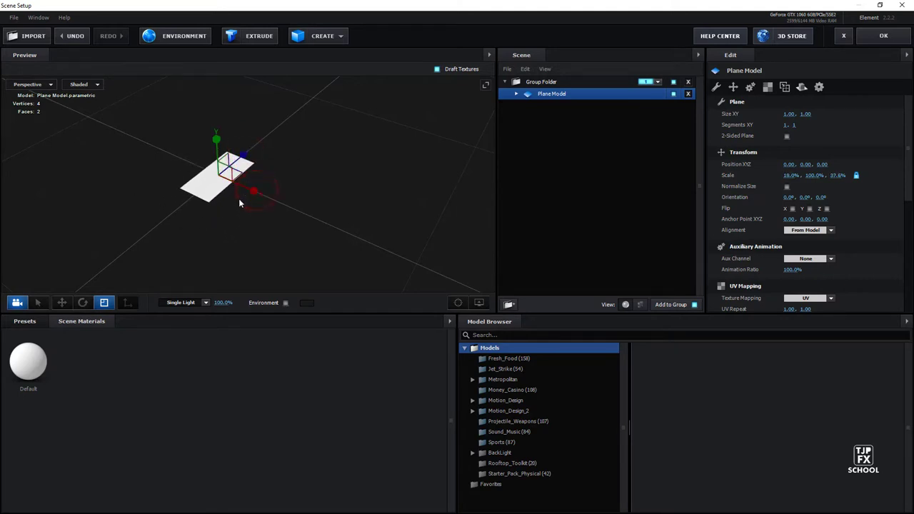
# Duplicate the plane and slide the copy along X to 0.28
pyautogui.click(62, 302)
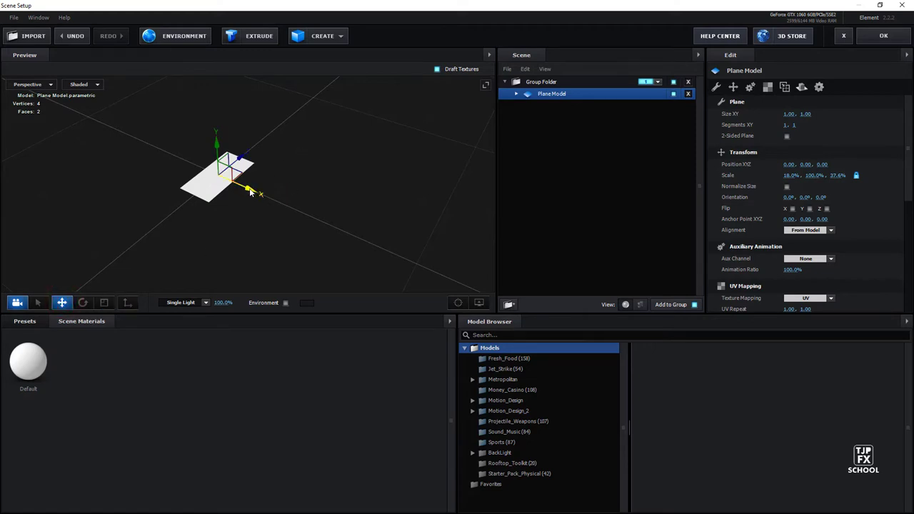
pyautogui.hotkey('ctrl', 'd')
pyautogui.moveTo(250, 192); pyautogui.dragTo(305, 218)
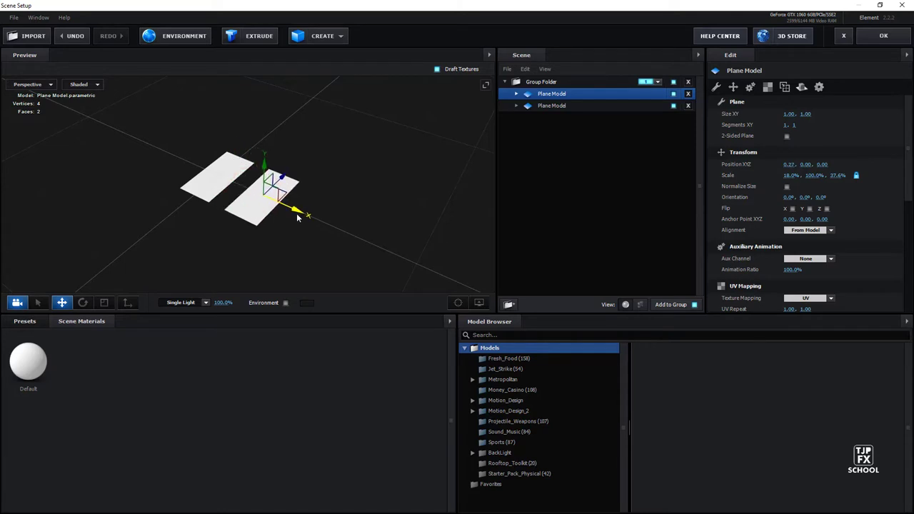
# Resize the second plane and place a slightly longer third plane to the left
pyautogui.click(104, 302)
pyautogui.moveTo(293, 177); pyautogui.dragTo(288, 184)
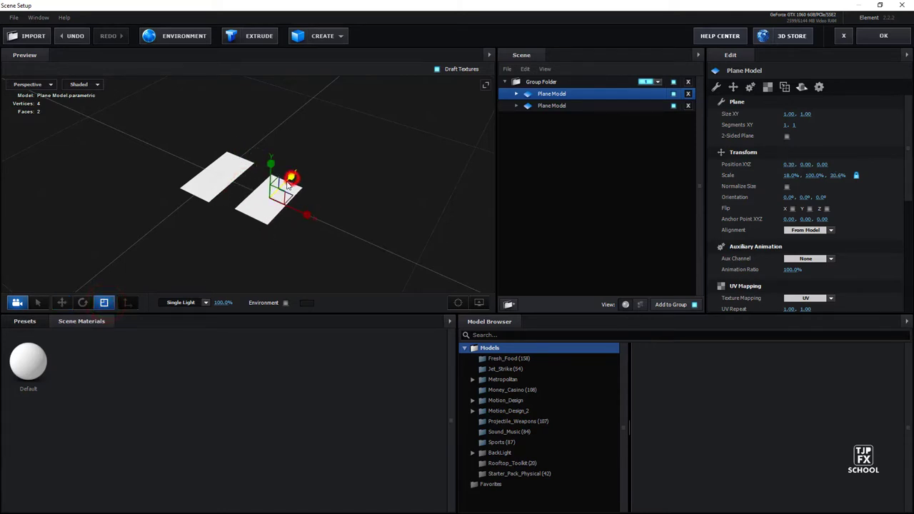
pyautogui.moveTo(308, 214); pyautogui.dragTo(292, 177)
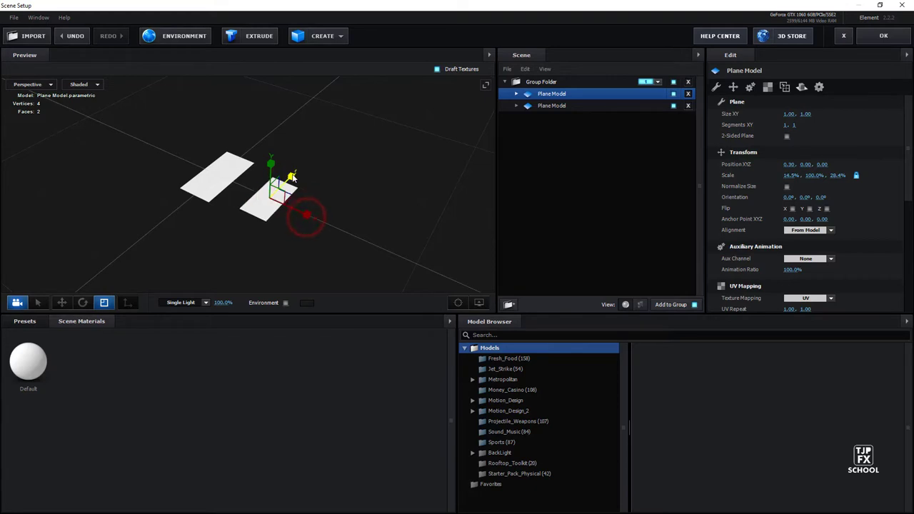
pyautogui.click(62, 303)
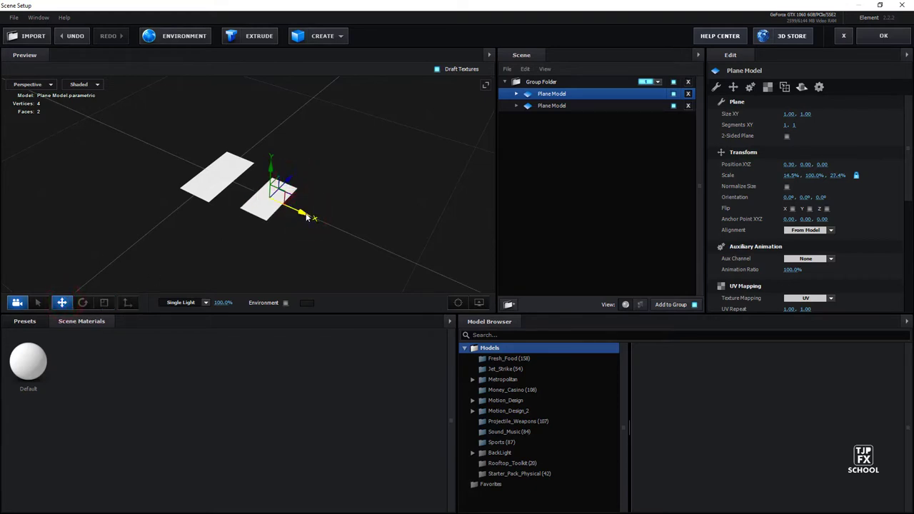
pyautogui.moveTo(303, 217); pyautogui.dragTo(219, 174)
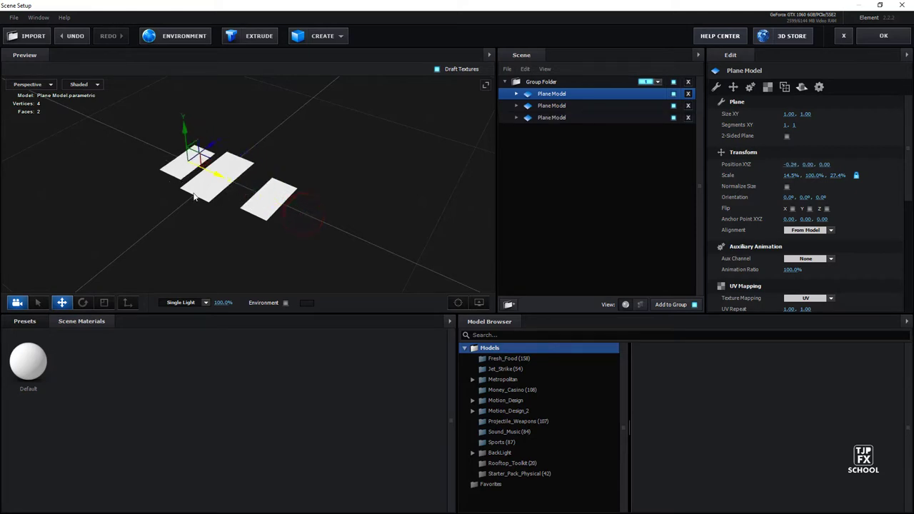
pyautogui.click(104, 302)
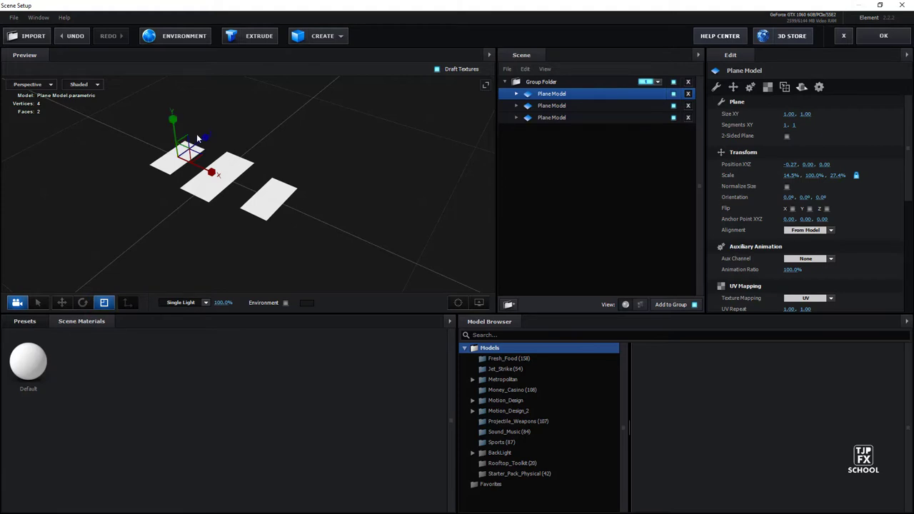
pyautogui.moveTo(206, 141); pyautogui.dragTo(207, 142)
# Add a fourth plane at X 0.61, scaled to 11.1%, 100%, 28.8%
pyautogui.click(63, 303)
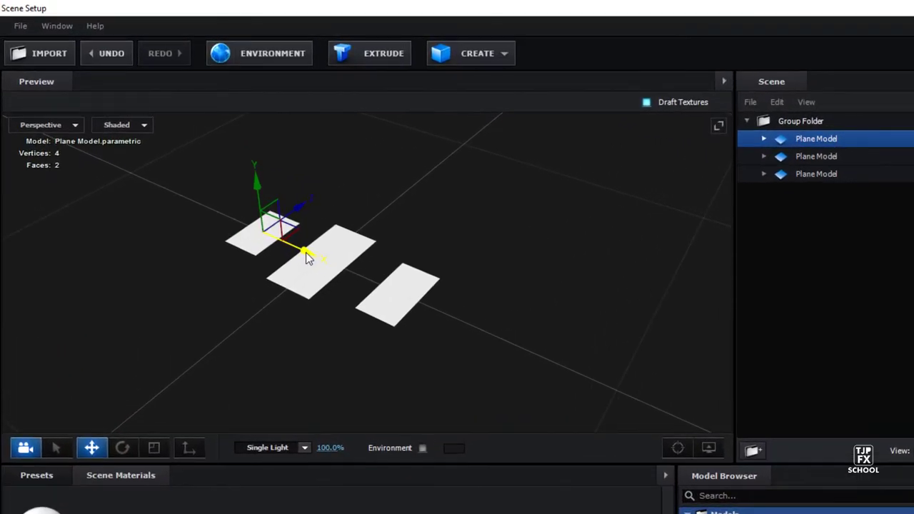
pyautogui.click(208, 172)
pyautogui.moveTo(310, 259); pyautogui.dragTo(560, 334)
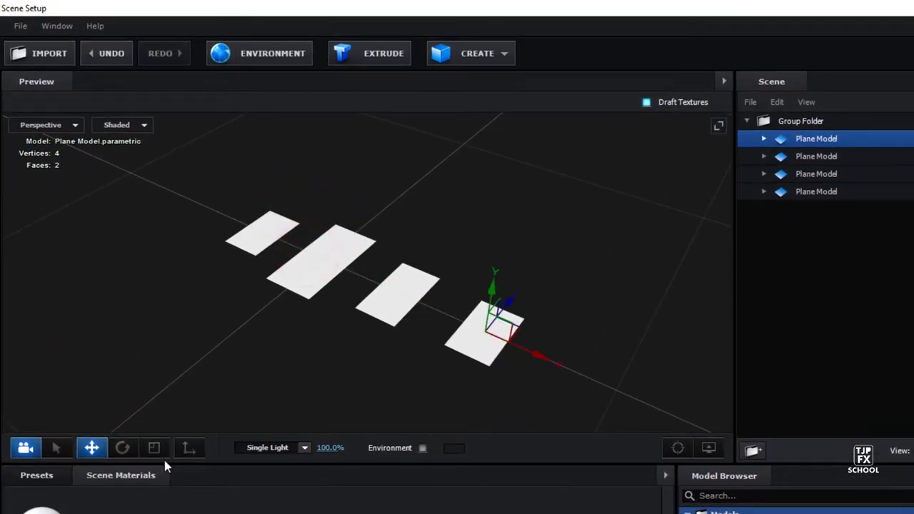
pyautogui.click(155, 450)
pyautogui.moveTo(512, 295); pyautogui.dragTo(522, 306)
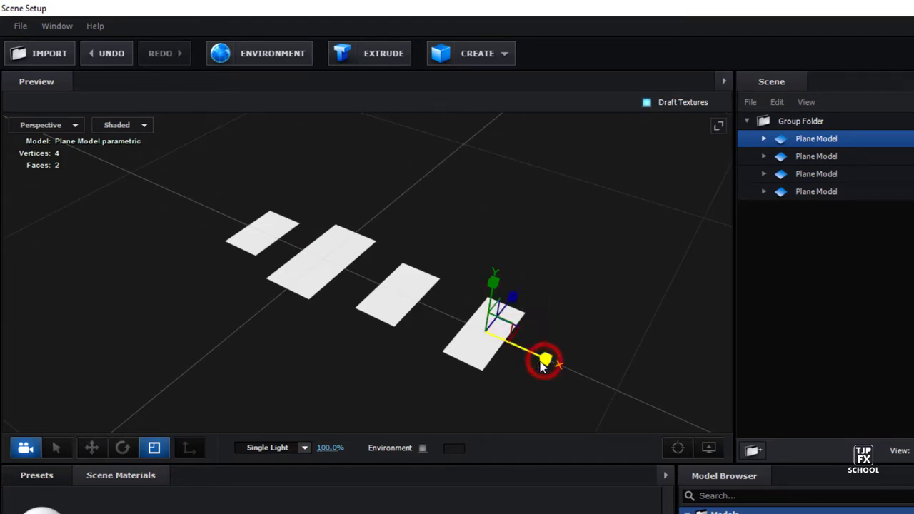
pyautogui.moveTo(545, 362); pyautogui.dragTo(536, 359)
pyautogui.moveTo(614, 311); pyautogui.dragTo(619, 315)
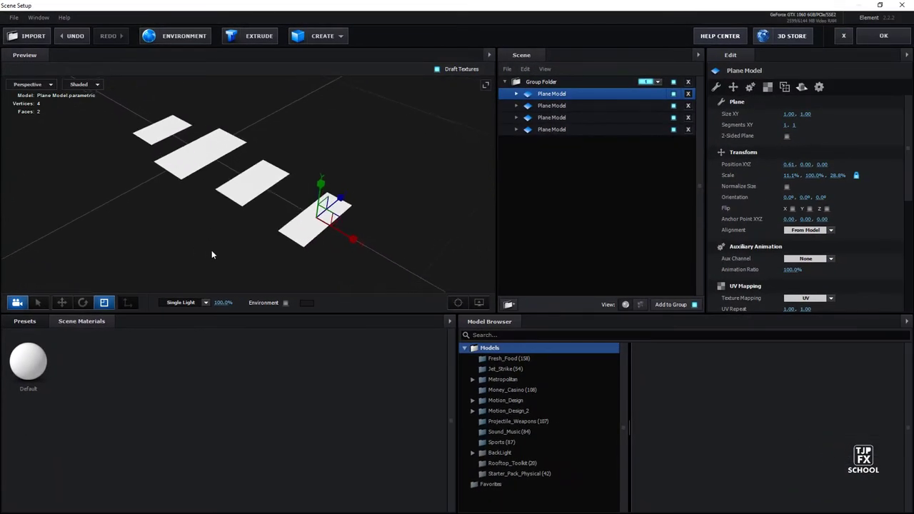
pyautogui.moveTo(211, 255); pyautogui.dragTo(210, 260)
# Apply the Flat_Color physical material preset to all the planes
pyautogui.click(24, 321)
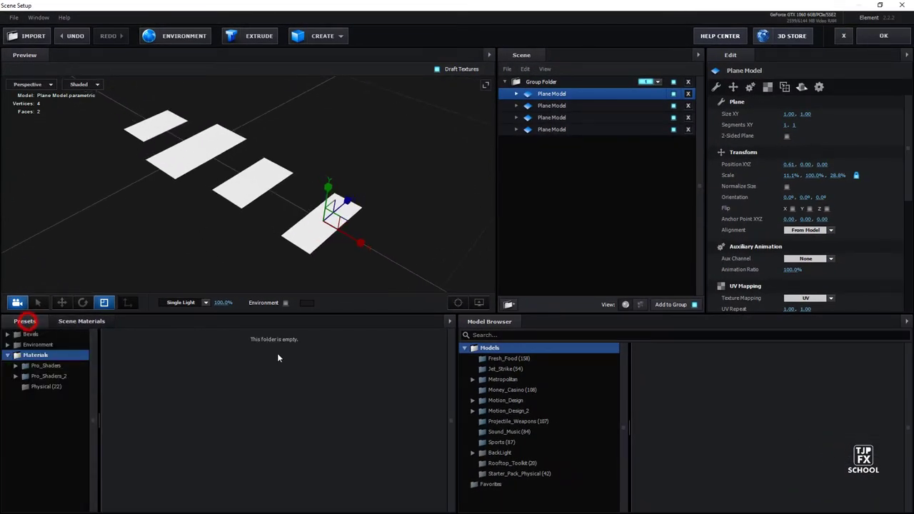
pyautogui.click(41, 386)
pyautogui.moveTo(372, 361)
pyautogui.mouseDown()
pyautogui.moveTo(321, 222)
pyautogui.moveTo(254, 182)
pyautogui.mouseUp()
pyautogui.moveTo(371, 360)
pyautogui.mouseDown()
pyautogui.moveTo(199, 150)
pyautogui.moveTo(153, 129)
pyautogui.mouseUp()
pyautogui.moveTo(378, 234); pyautogui.dragTo(384, 245)
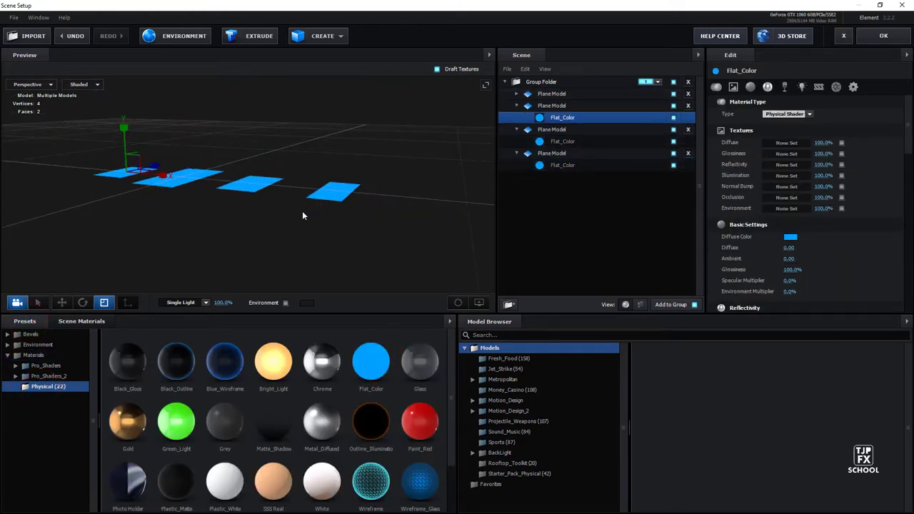
pyautogui.moveTo(202, 216); pyautogui.dragTo(200, 249)
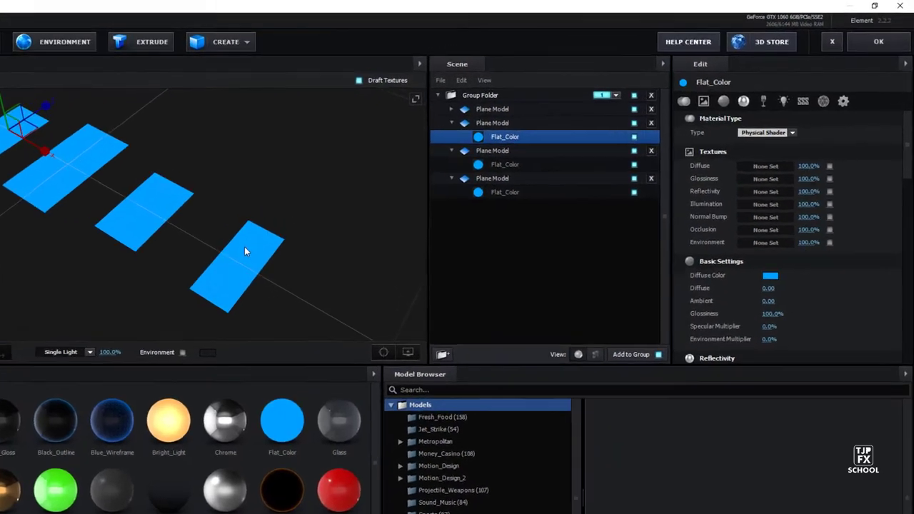
# Give the lower-right plane's material Diffuse 2 and a purple A700FF colour
pyautogui.click(338, 217)
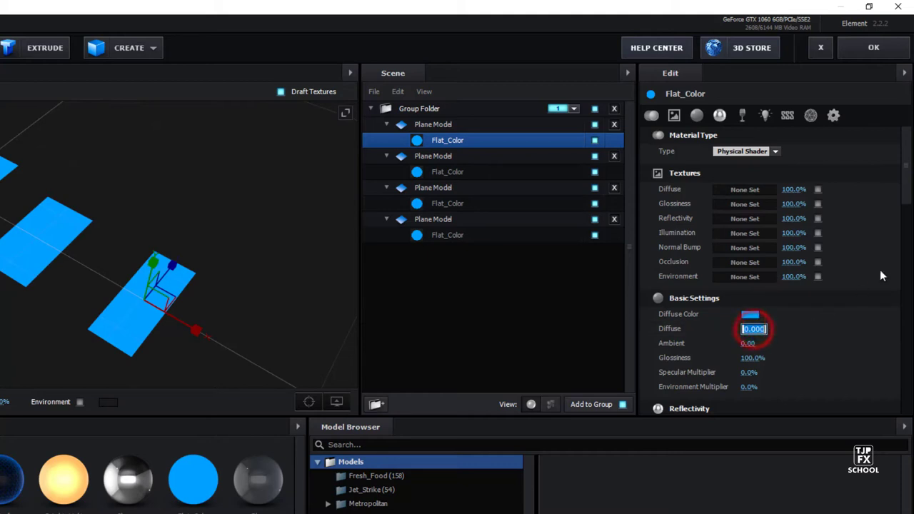
pyautogui.write('2')
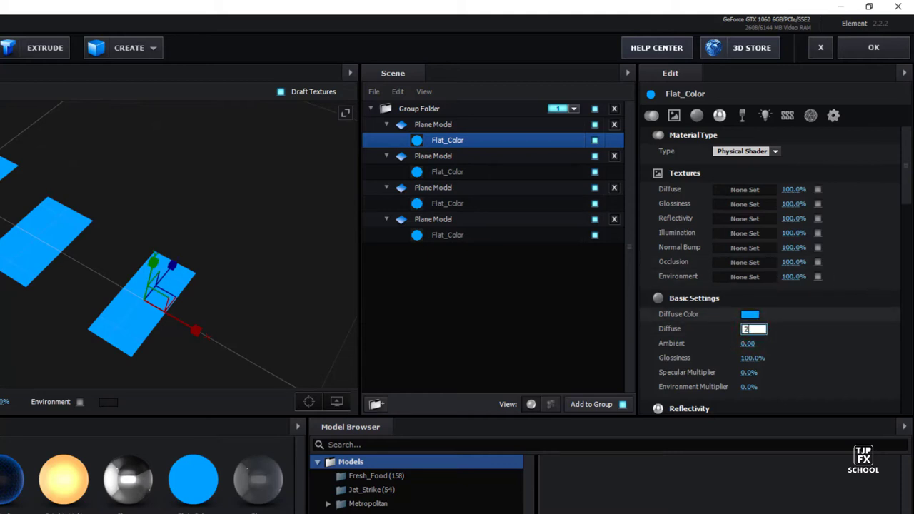
pyautogui.press('Return')
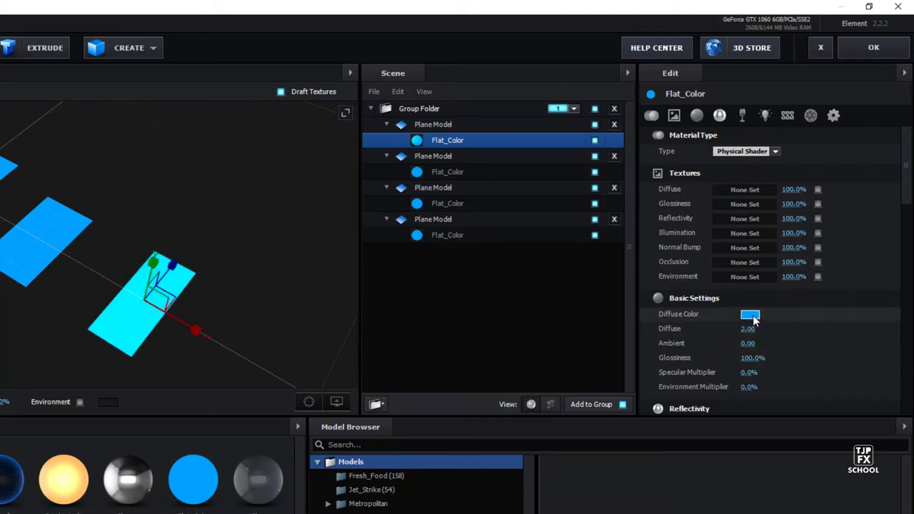
pyautogui.click(751, 315)
pyautogui.moveTo(809, 295); pyautogui.dragTo(813, 290)
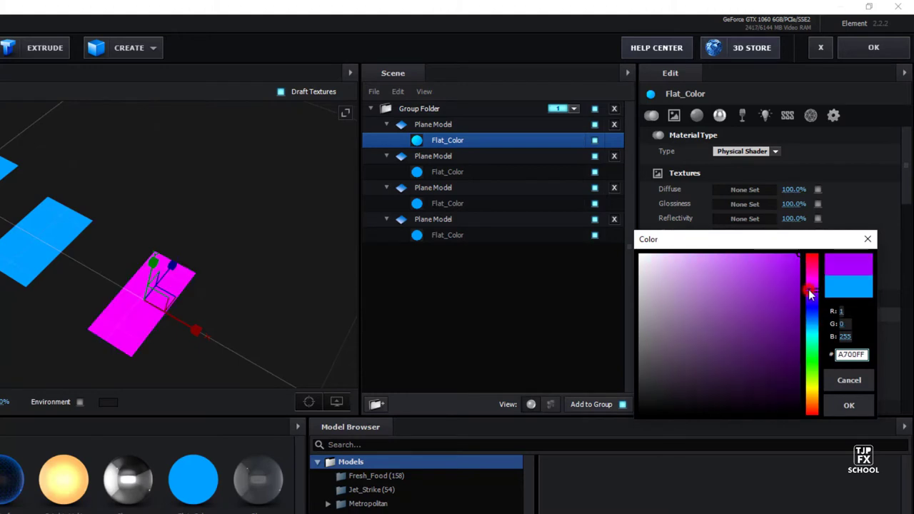
pyautogui.click(838, 409)
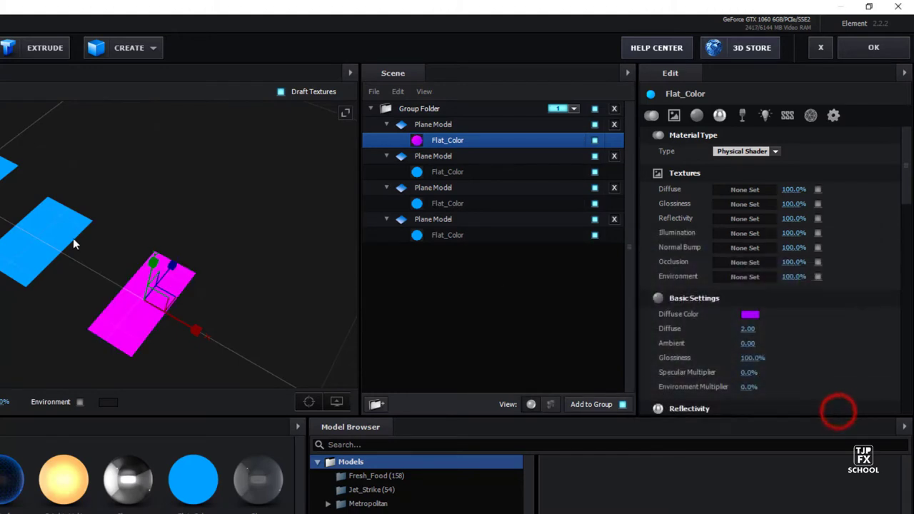
# Change the third plane's material diffuse colour to yellow
pyautogui.click(49, 224)
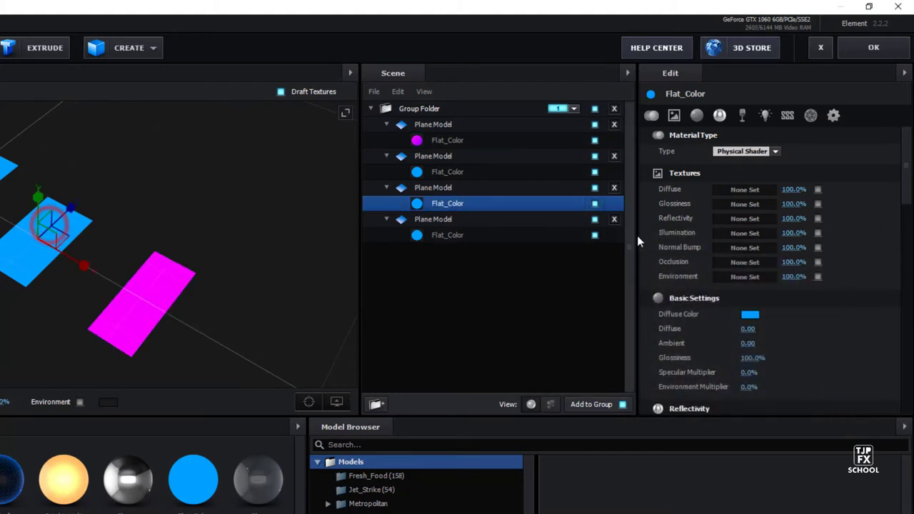
pyautogui.click(751, 313)
pyautogui.click(812, 385)
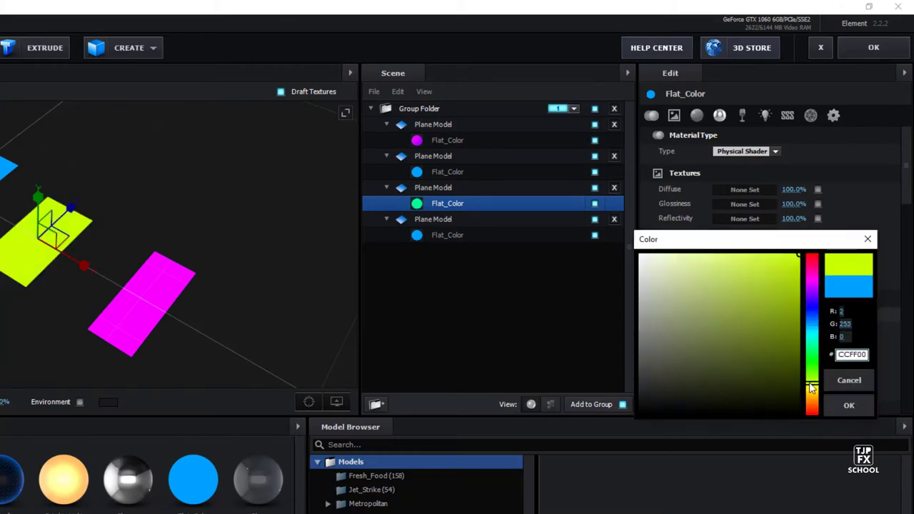
pyautogui.click(812, 256)
# Confirm the last plane colour and set Element's Particle Count to 50
pyautogui.click(848, 404)
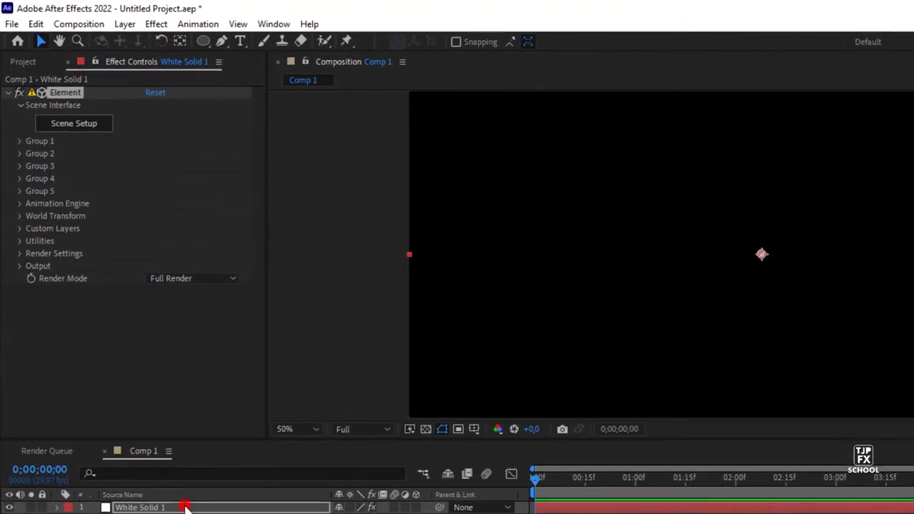
pyautogui.click(117, 328)
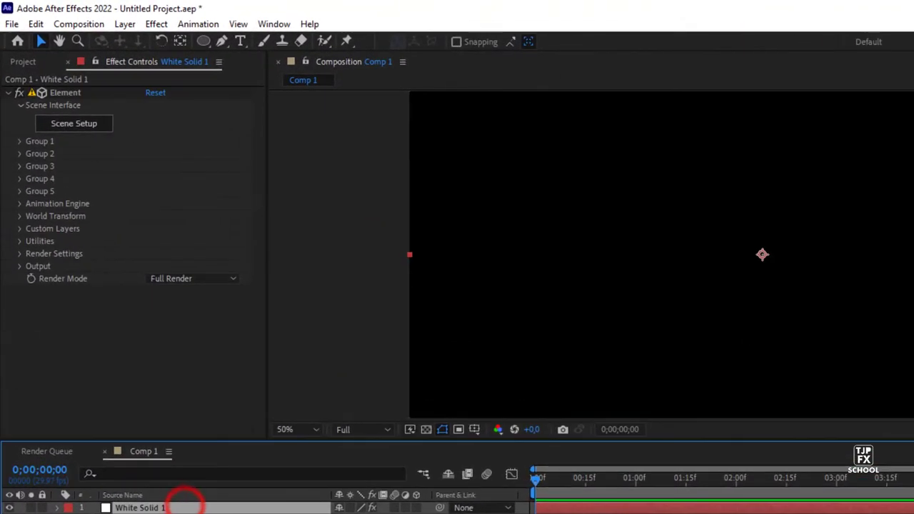
pyautogui.click(19, 142)
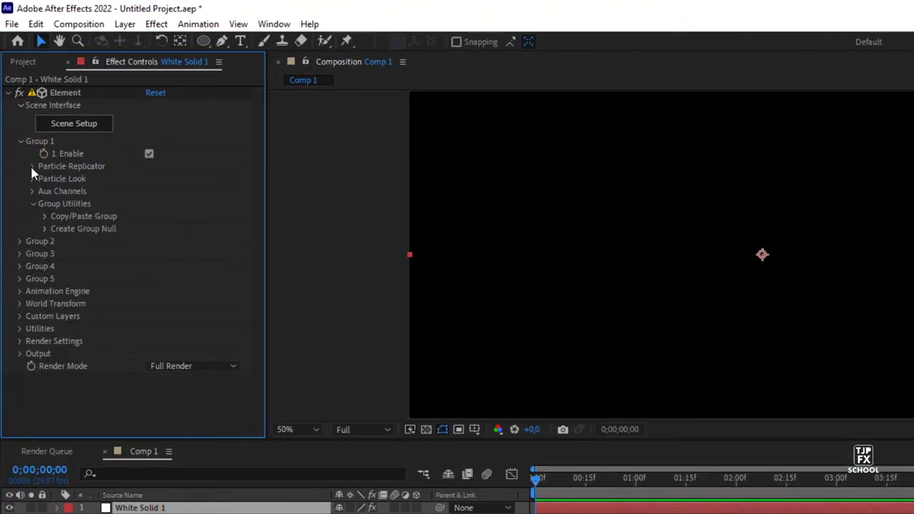
pyautogui.click(32, 167)
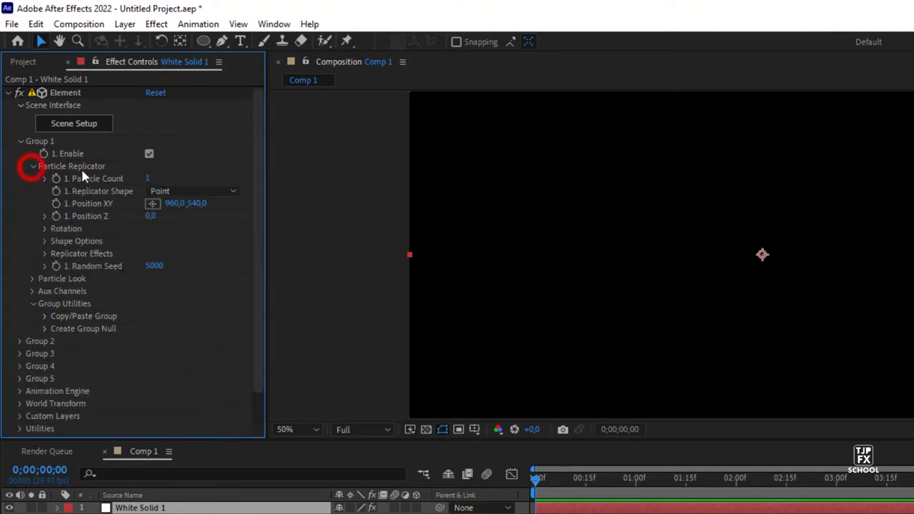
pyautogui.click(147, 178)
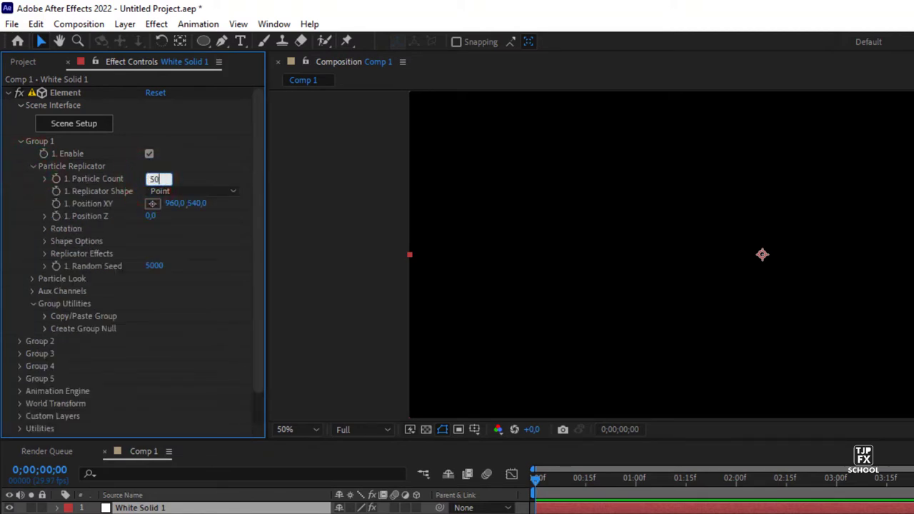
pyautogui.write('50')
pyautogui.press('Return')
# Set the Replicator Shape to Sphere with a Shape Scale of 20.60
pyautogui.click(198, 192)
pyautogui.click(217, 255)
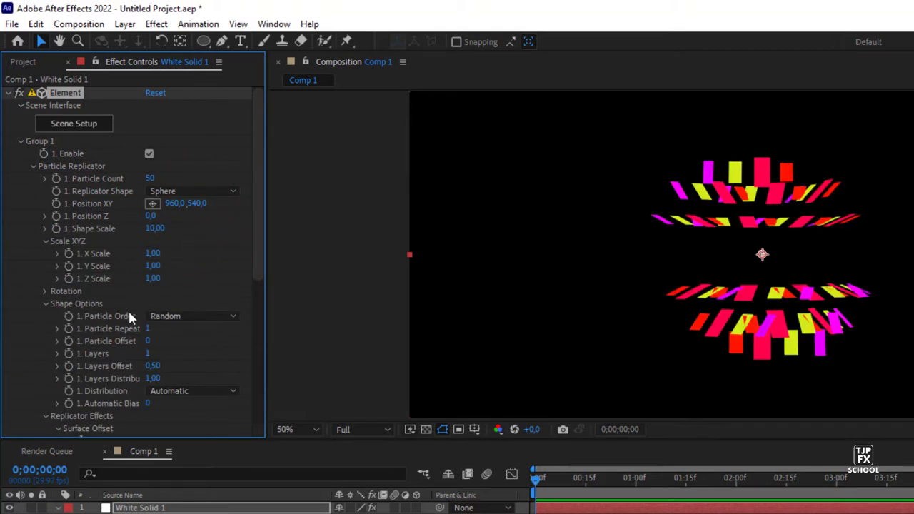
pyautogui.click(45, 305)
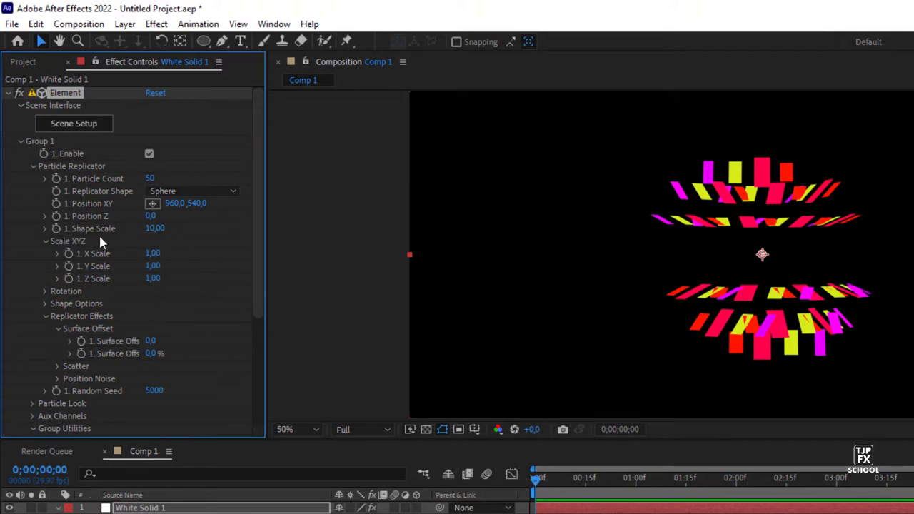
pyautogui.moveTo(155, 228)
pyautogui.mouseDown()
pyautogui.moveTo(262, 227)
pyautogui.moveTo(232, 228)
pyautogui.mouseUp()
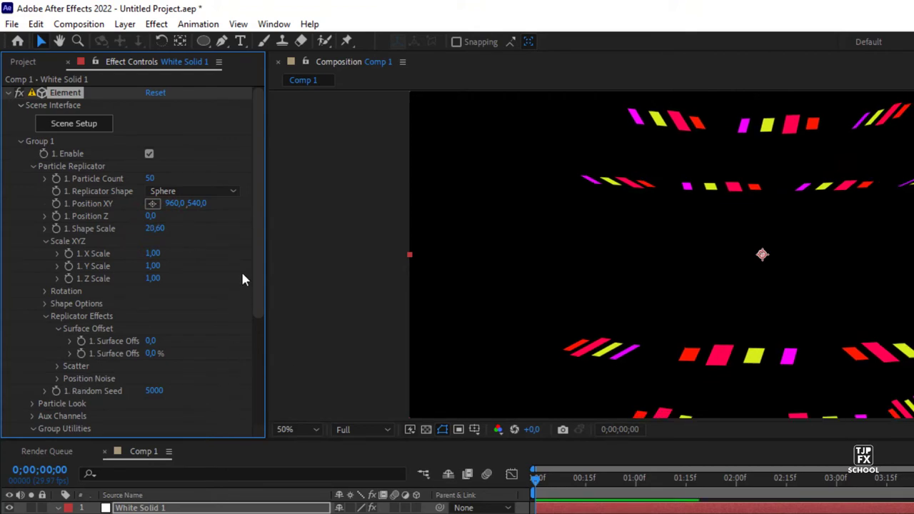
pyautogui.moveTo(245, 261); pyautogui.dragTo(245, 254)
pyautogui.press('space')
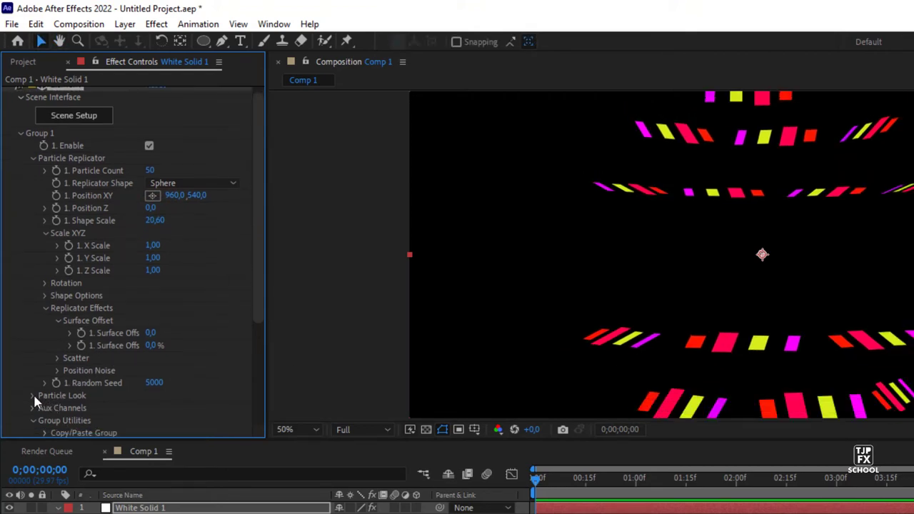
# Turn on Enable Multi-Object under Particle Look > Multi-Object
pyautogui.click(33, 395)
pyautogui.scroll(-3, 71, 396)
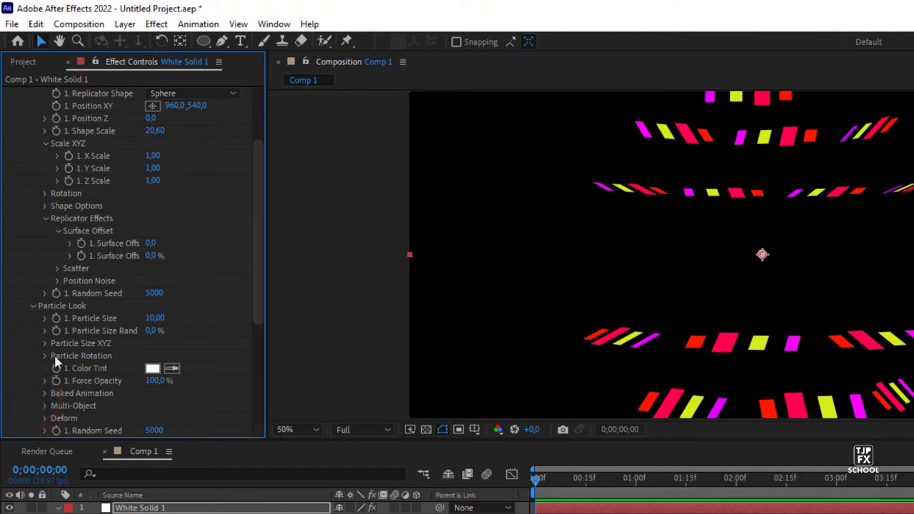
pyautogui.click(42, 405)
pyautogui.scroll(-5, 214, 321)
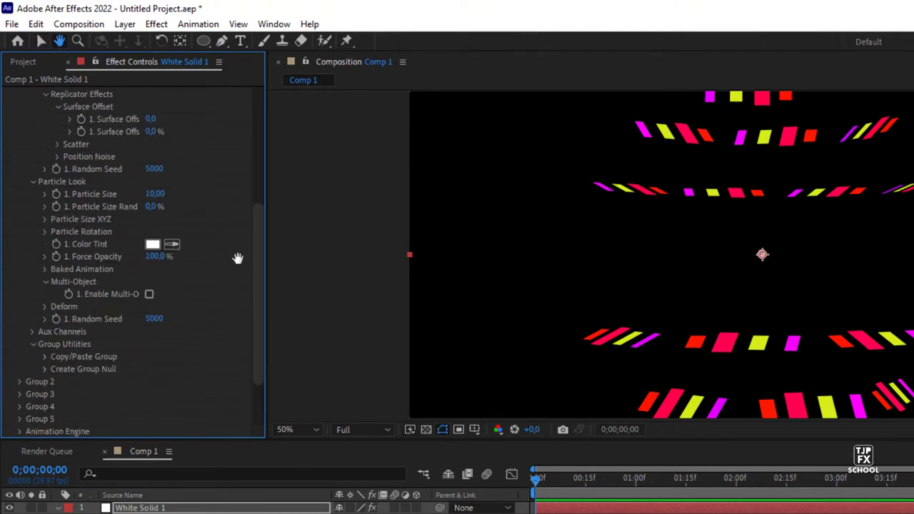
pyautogui.click(149, 264)
pyautogui.scroll(-4, 166, 275)
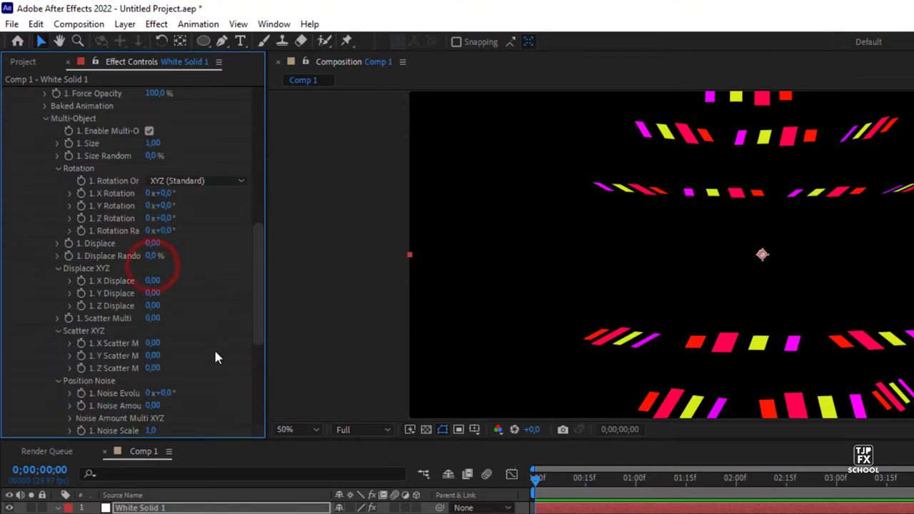
pyautogui.moveTo(204, 312); pyautogui.dragTo(207, 285)
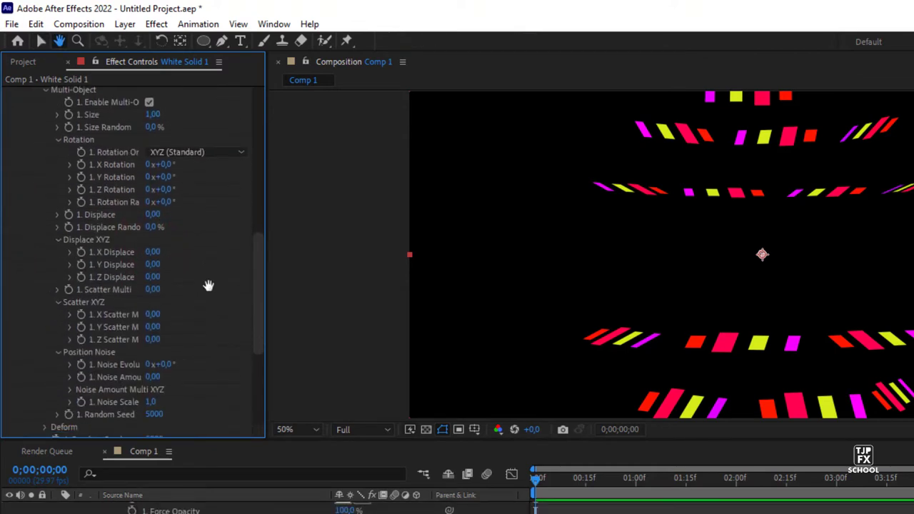
pyautogui.press('space')
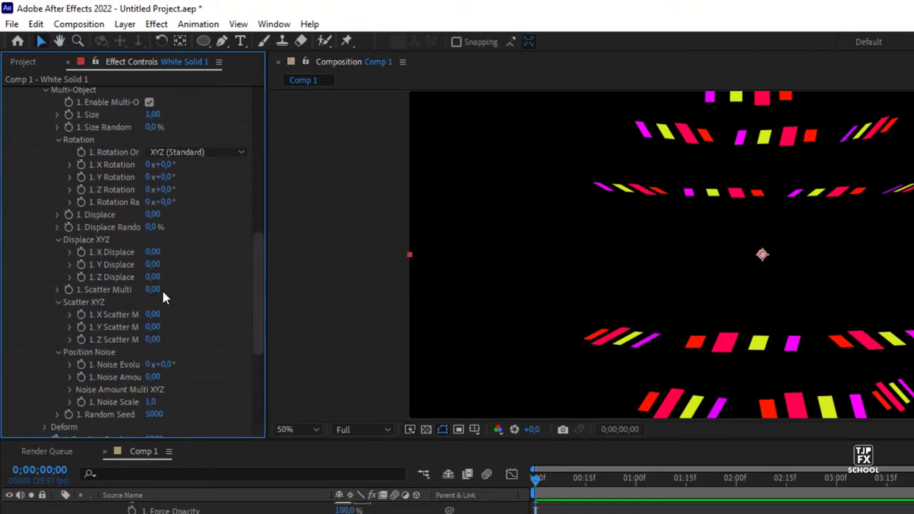
# Set Scatter Multi 34.60, Z Scatter Multi 53.25 and Rotation Random Multi 5x+160°
pyautogui.moveTo(161, 290); pyautogui.dragTo(208, 291)
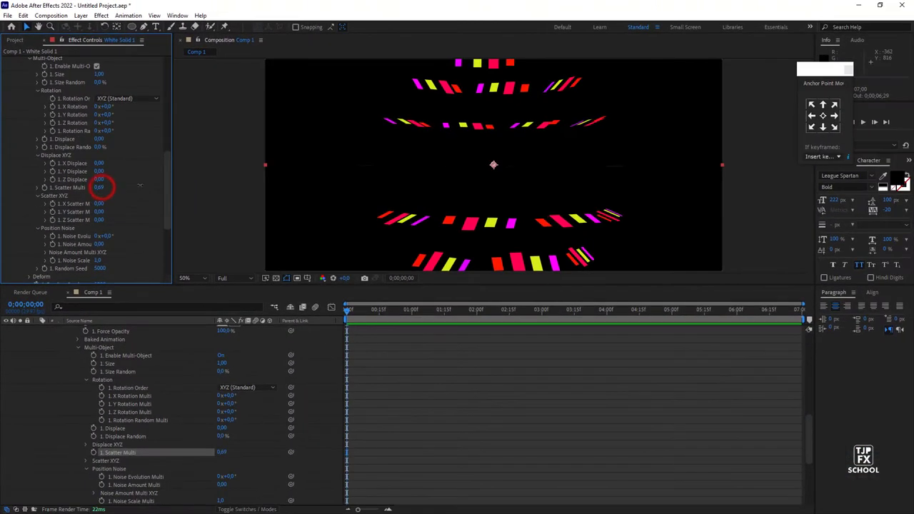
pyautogui.moveTo(98, 187); pyautogui.dragTo(611, 199)
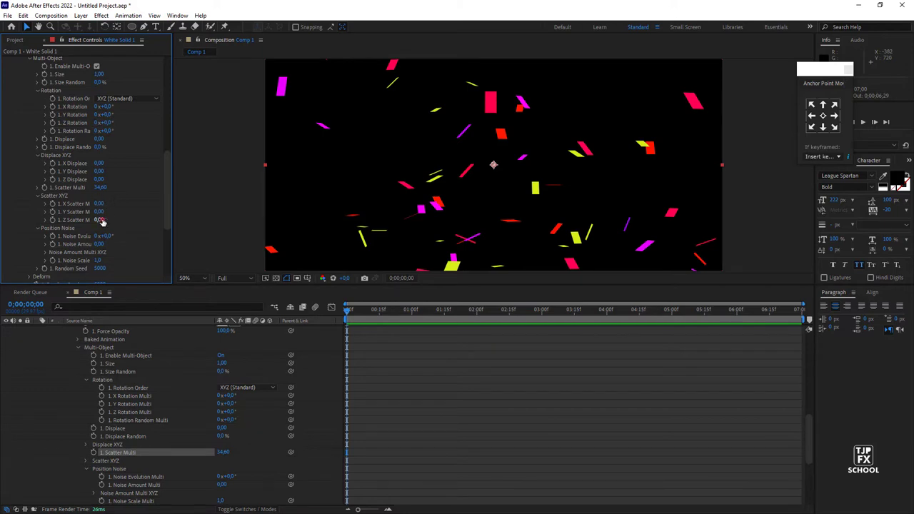
pyautogui.moveTo(102, 222); pyautogui.dragTo(367, 215)
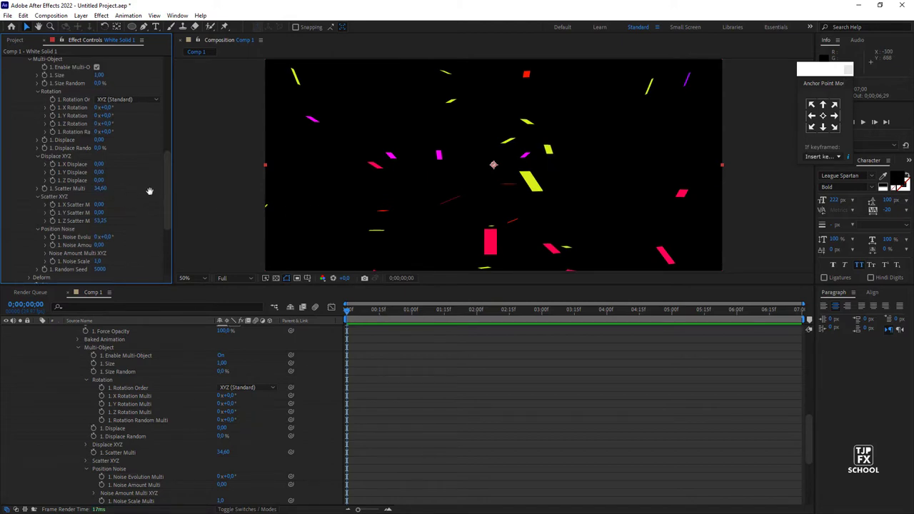
pyautogui.scroll(1, 140, 182)
pyautogui.moveTo(108, 145); pyautogui.dragTo(203, 145)
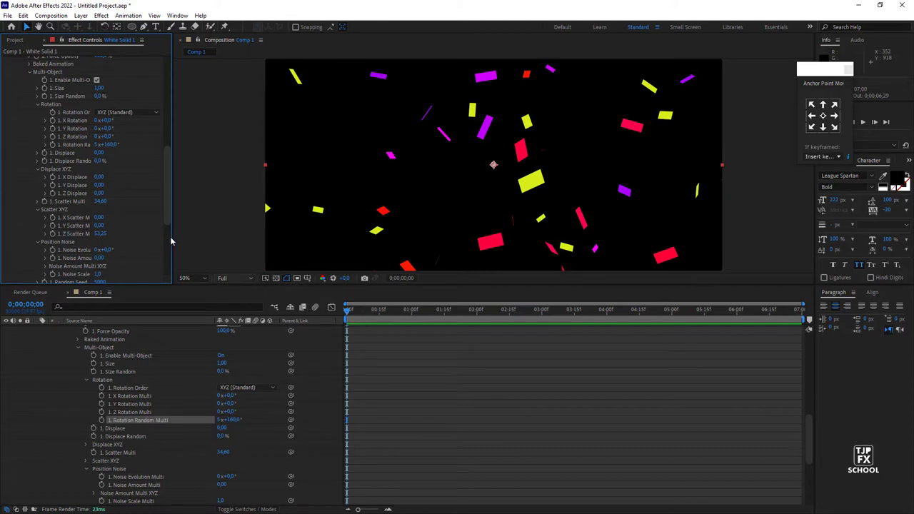
pyautogui.moveTo(169, 180); pyautogui.dragTo(178, 102)
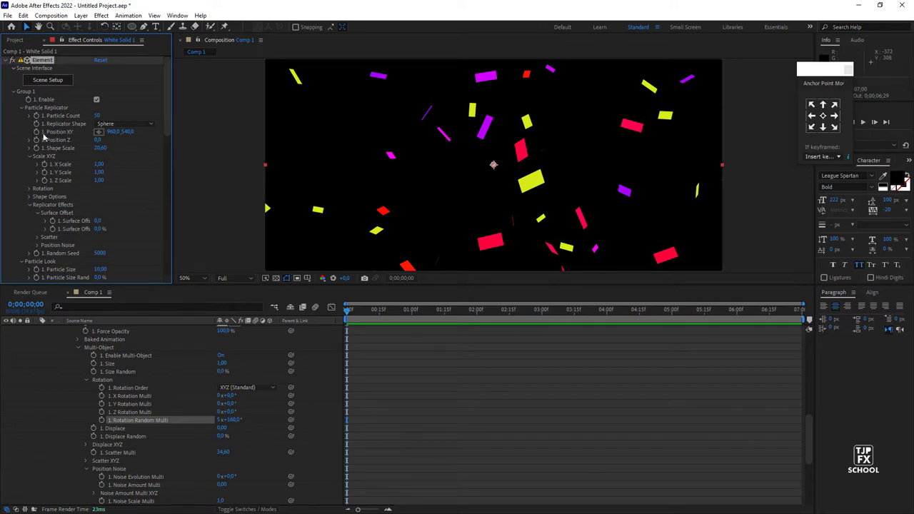
# Raise Particle Count to 87, set Position XY to 960, -1818, and keyframe it
pyautogui.moveTo(127, 132); pyautogui.dragTo(115, 133)
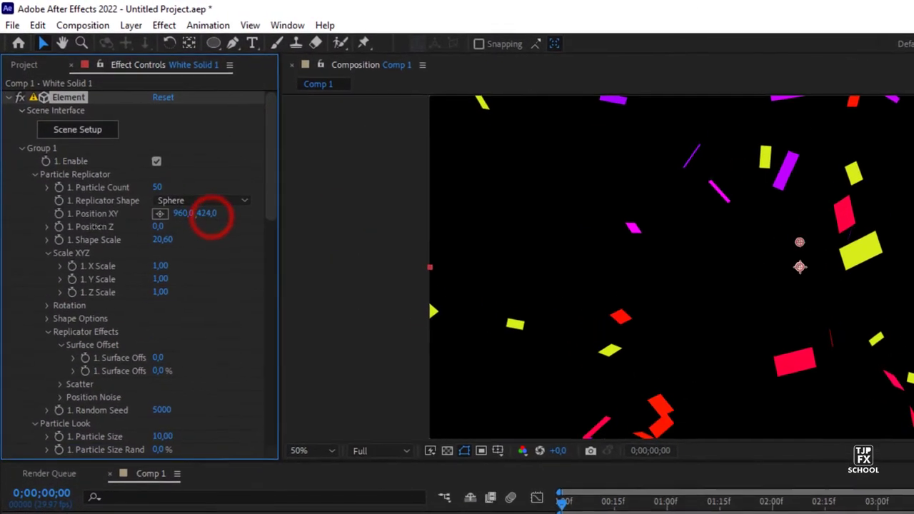
pyautogui.moveTo(214, 221); pyautogui.dragTo(200, 222)
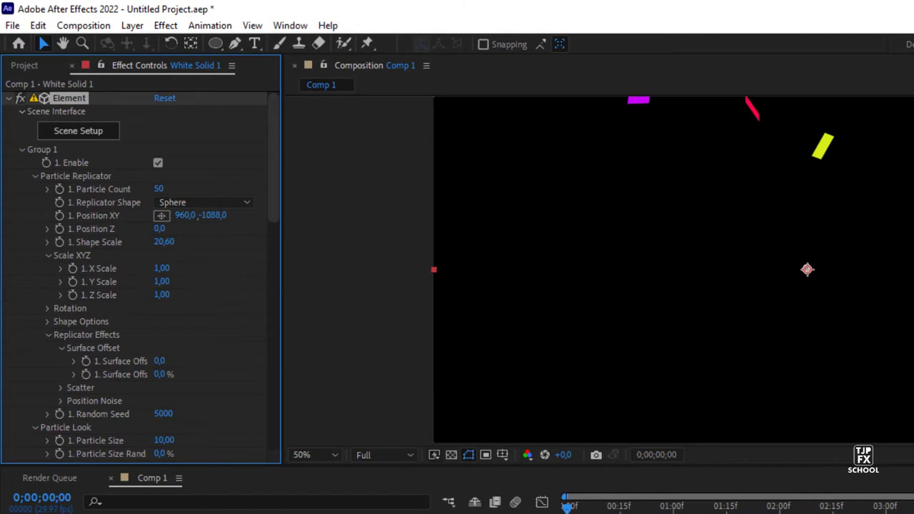
pyautogui.click(159, 189)
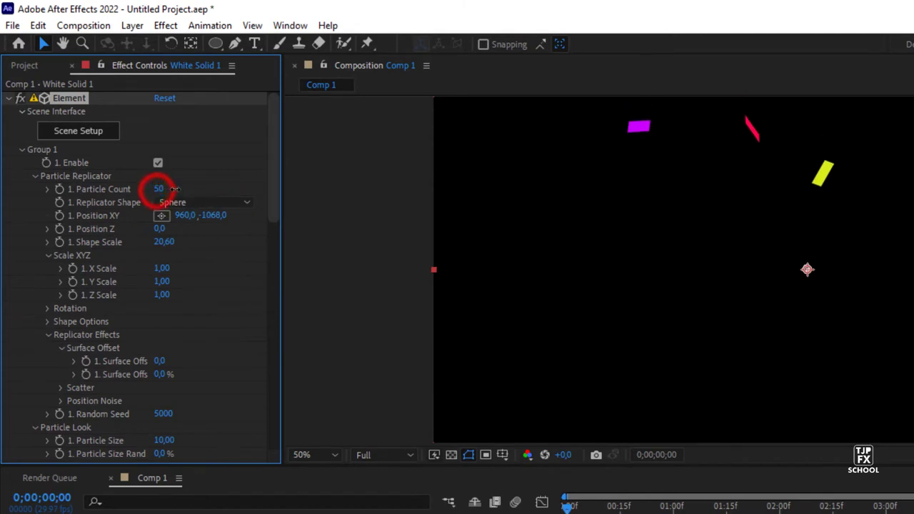
pyautogui.moveTo(173, 189); pyautogui.dragTo(180, 189)
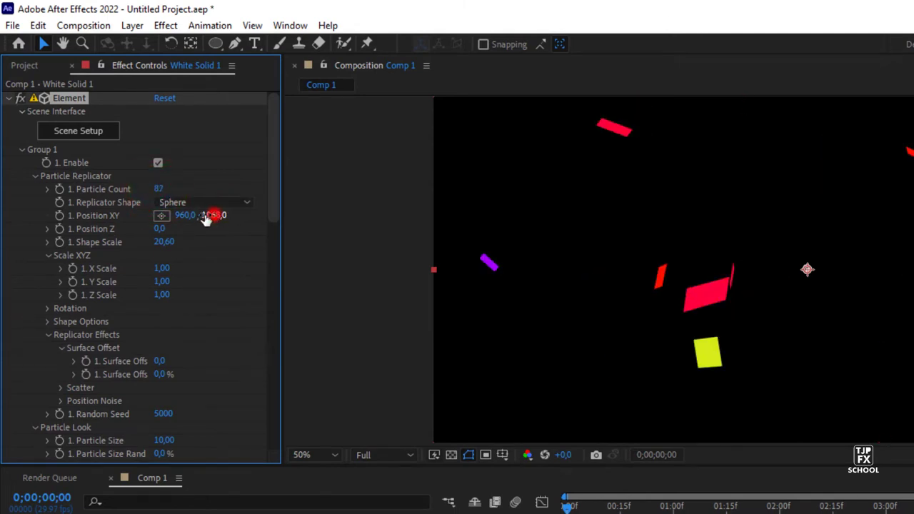
pyautogui.moveTo(205, 220); pyautogui.dragTo(178, 220)
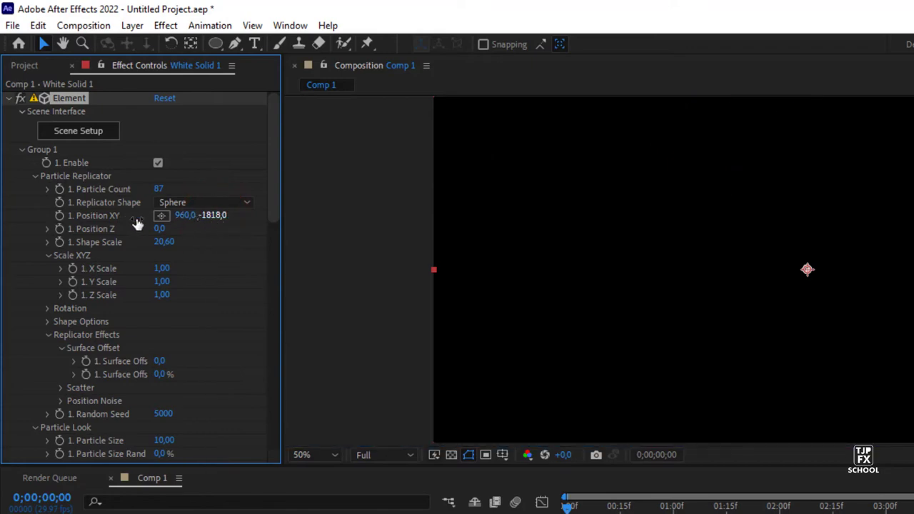
pyautogui.click(59, 216)
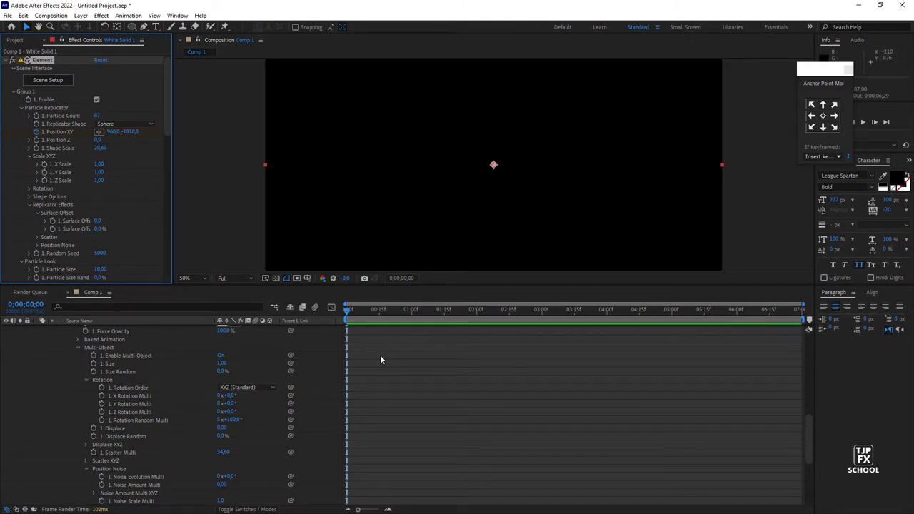
# Add an end Position XY keyframe dropping the confetti through the frame, and set the work-area end
pyautogui.press('u')
pyautogui.moveTo(351, 313); pyautogui.dragTo(429, 319)
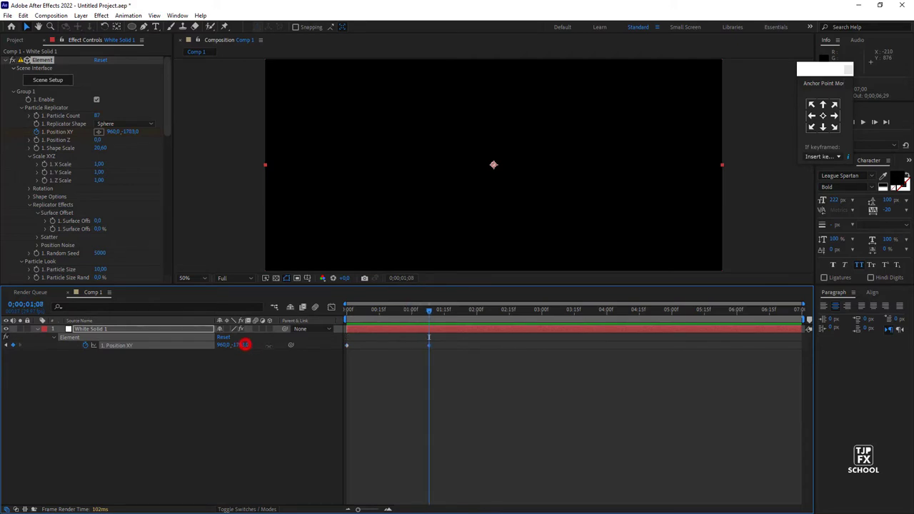
pyautogui.moveTo(246, 346); pyautogui.dragTo(542, 350)
pyautogui.moveTo(430, 345); pyautogui.dragTo(485, 345)
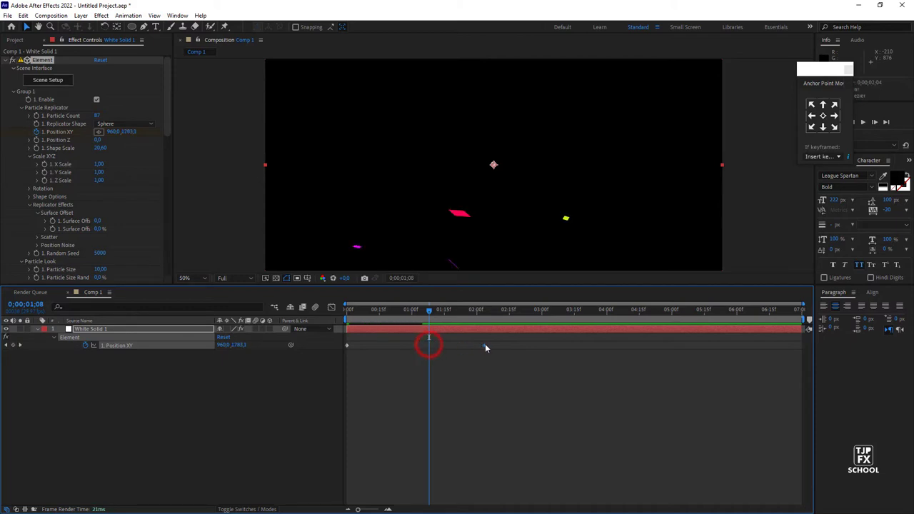
pyautogui.click(470, 313)
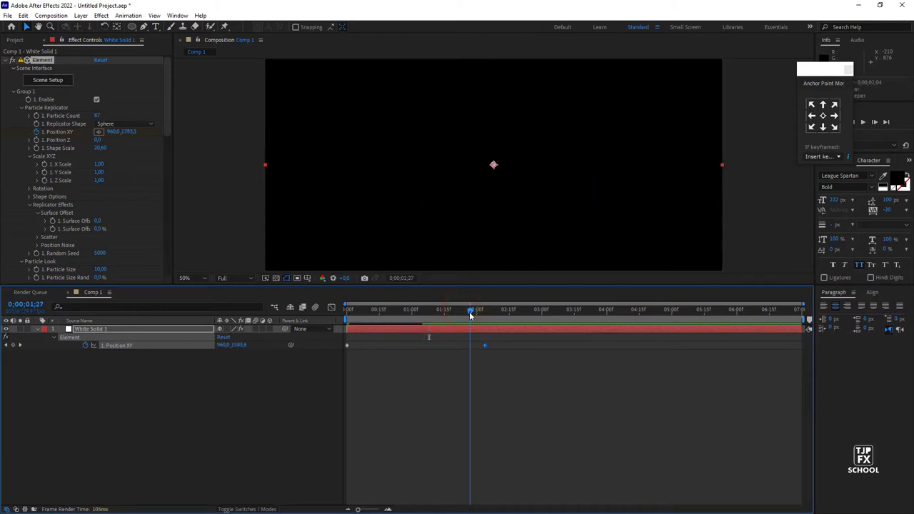
pyautogui.press('n')
# Move the end keyframe to about 4 seconds, extend the work area to 04;20, and preview
pyautogui.moveTo(385, 313); pyautogui.dragTo(355, 317)
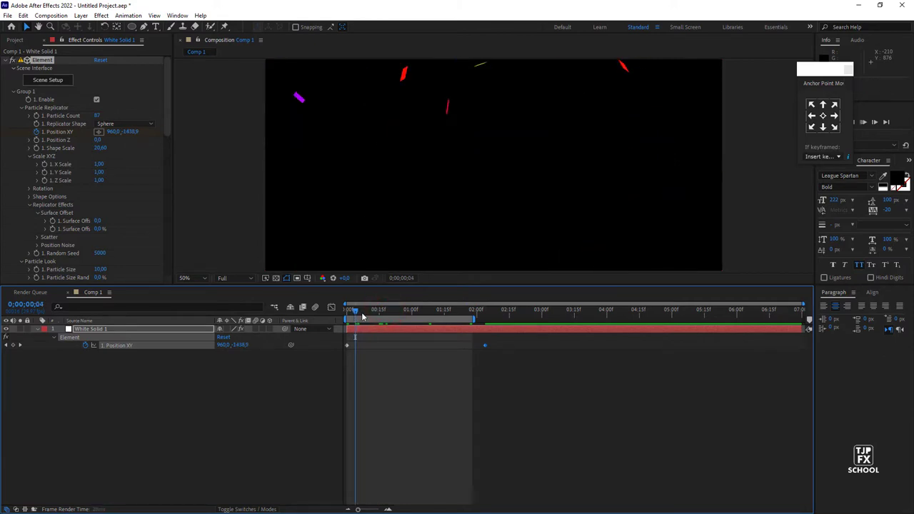
pyautogui.press('space')
pyautogui.press('space')
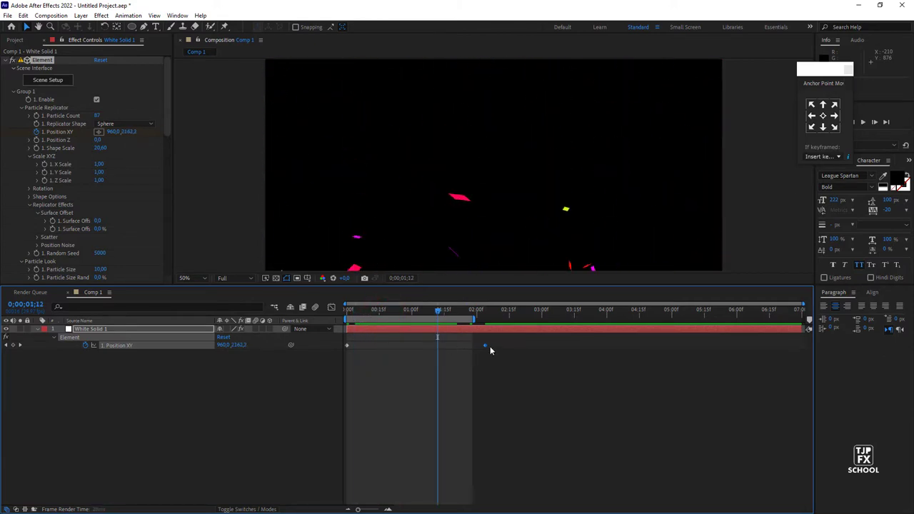
pyautogui.moveTo(486, 348); pyautogui.dragTo(662, 351)
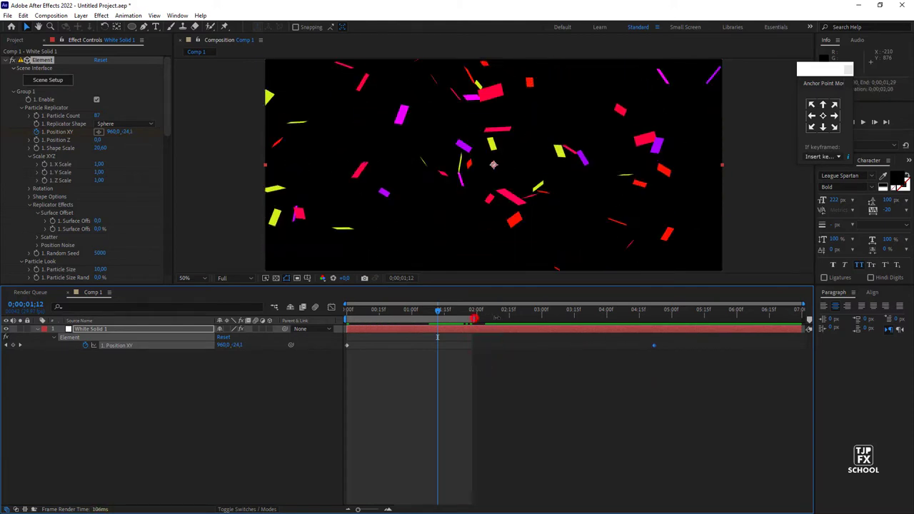
pyautogui.moveTo(473, 315); pyautogui.dragTo(649, 315)
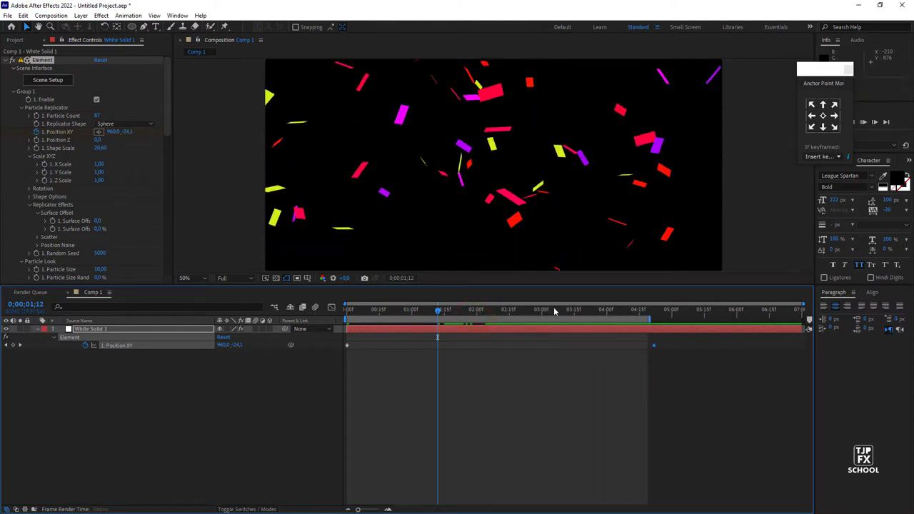
pyautogui.press('space')
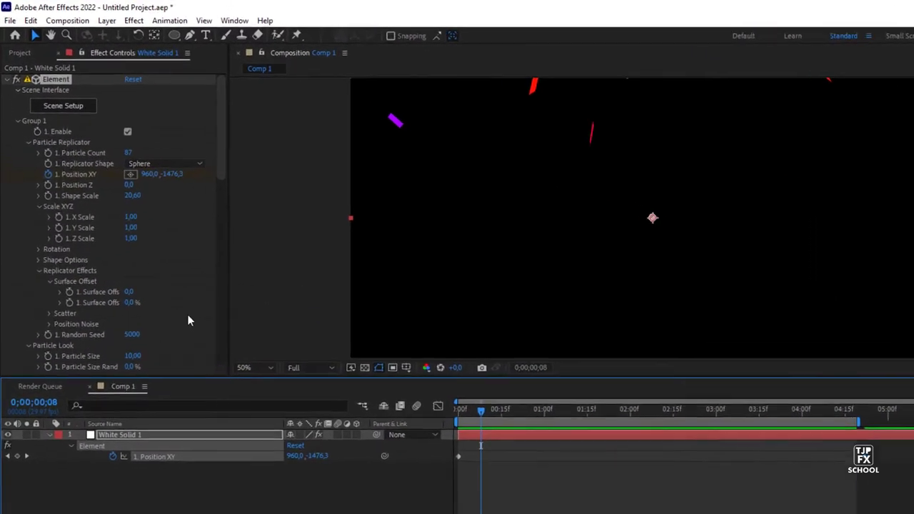
# At the first frame, set starting keyframes on Y and Z Rotation Multi
pyautogui.scroll(-3, 150, 157)
pyautogui.moveTo(209, 212); pyautogui.dragTo(210, 177)
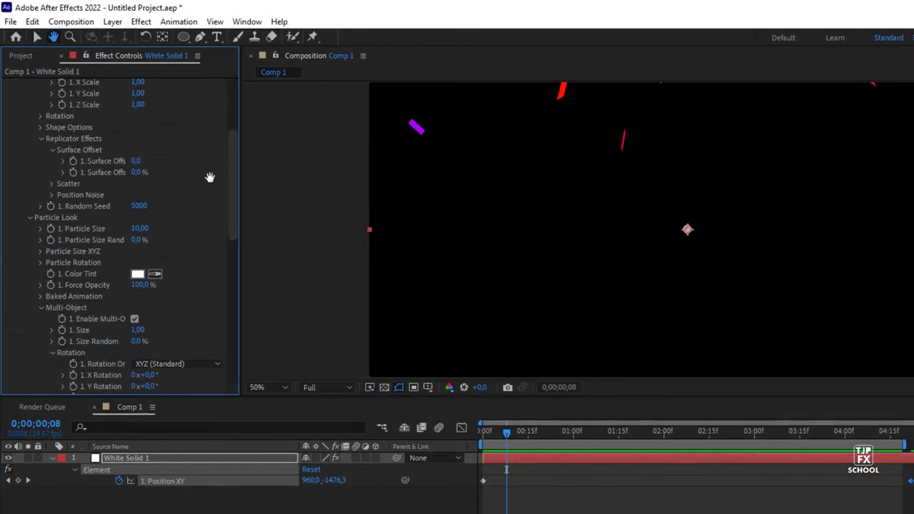
pyautogui.scroll(-1, 227, 171)
pyautogui.scroll(-1, 229, 316)
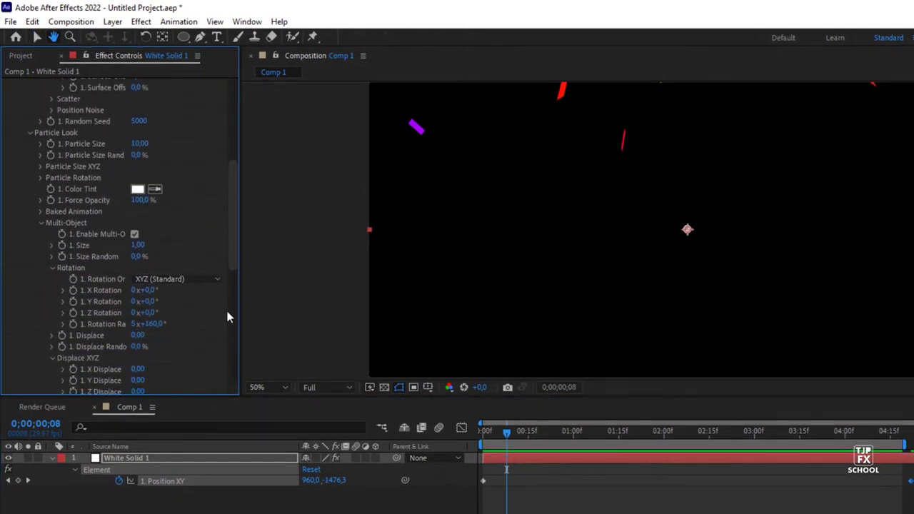
pyautogui.scroll(-1, 224, 282)
pyautogui.scroll(-1, 225, 281)
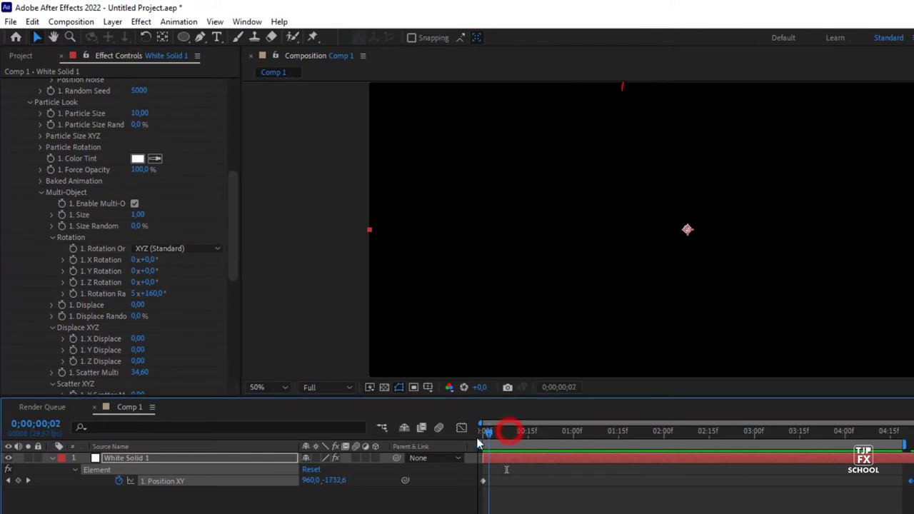
pyautogui.moveTo(507, 432); pyautogui.dragTo(484, 431)
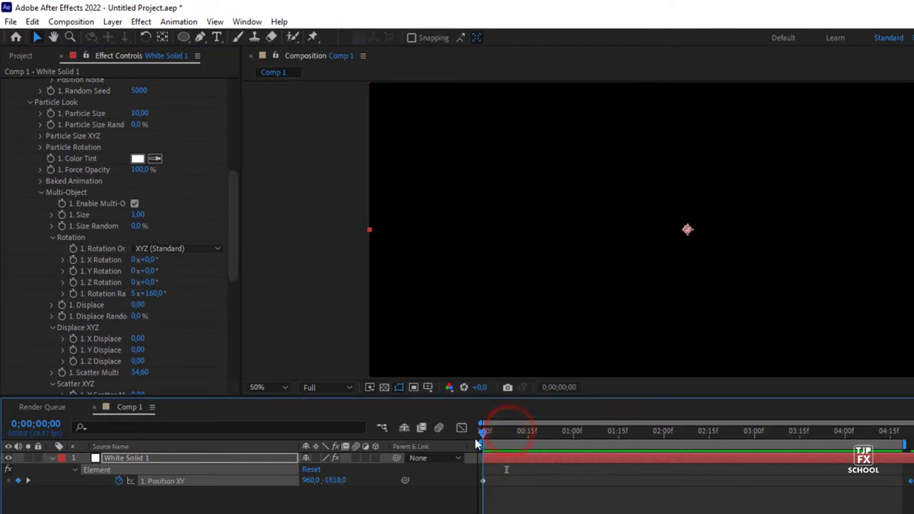
pyautogui.click(76, 283)
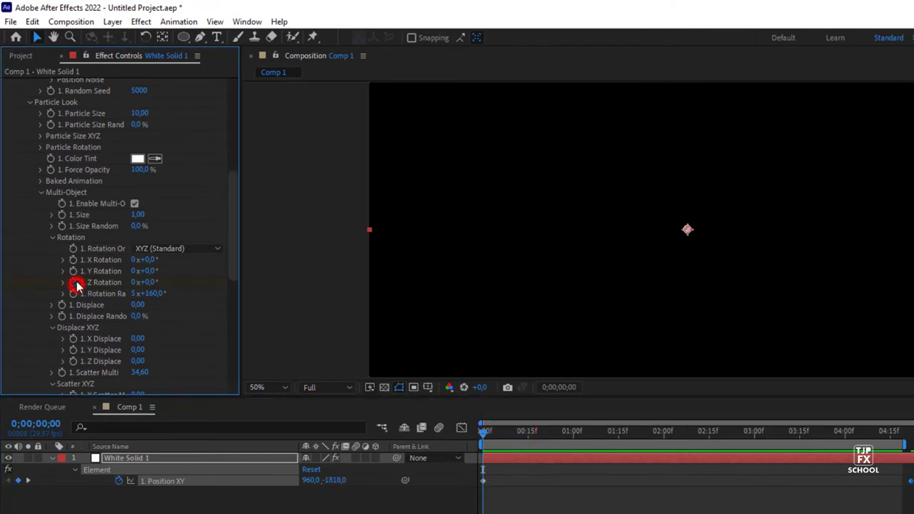
pyautogui.click(74, 261)
pyautogui.click(73, 260)
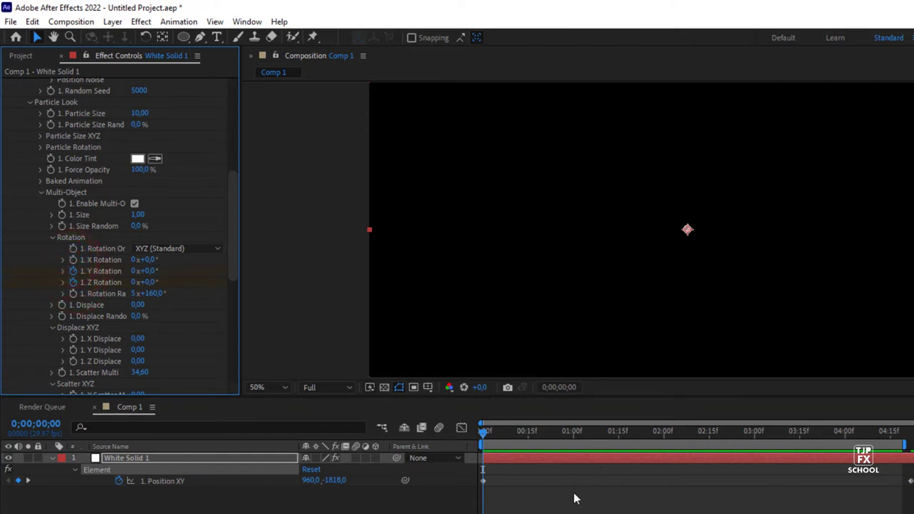
pyautogui.press('u')
pyautogui.press('u')
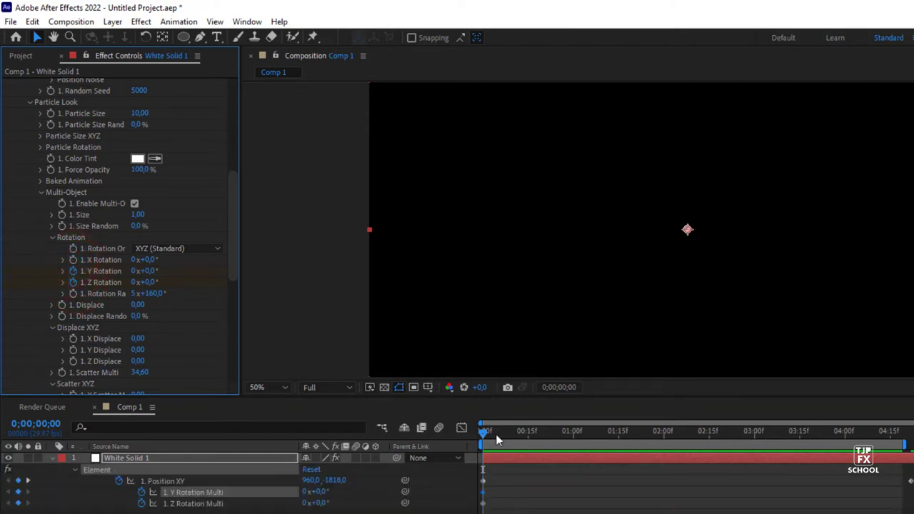
# At 04;11 set Y Rotation Multi to 268° and Z to 135°, then preview
pyautogui.moveTo(496, 435); pyautogui.dragTo(883, 325)
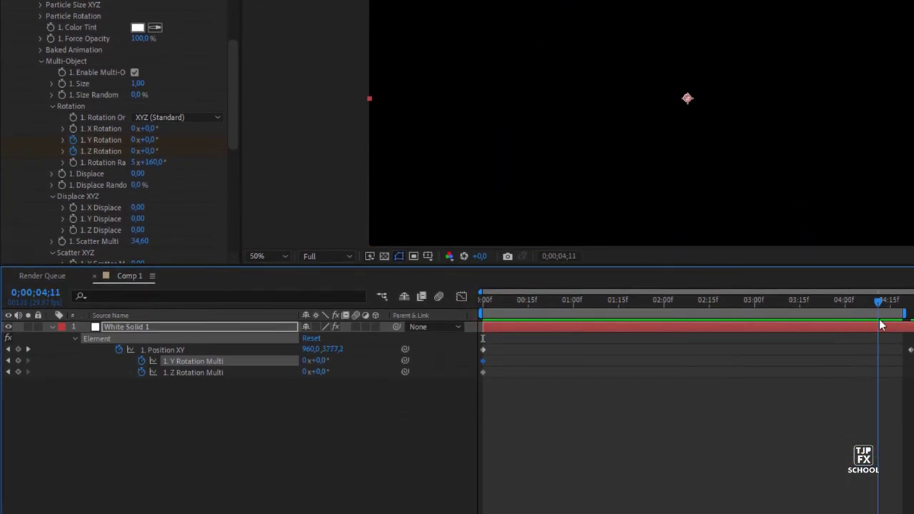
pyautogui.moveTo(321, 363); pyautogui.dragTo(494, 356)
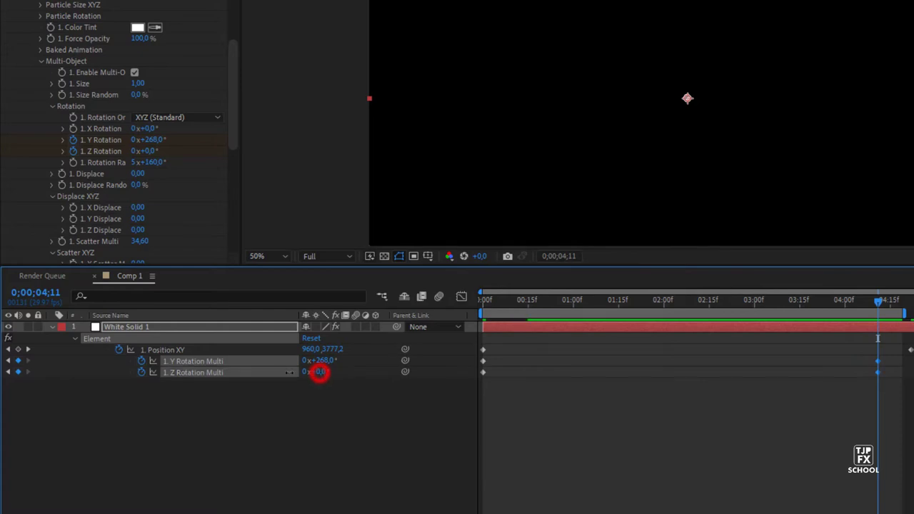
pyautogui.moveTo(320, 372); pyautogui.dragTo(429, 372)
pyautogui.moveTo(552, 307); pyautogui.dragTo(488, 303)
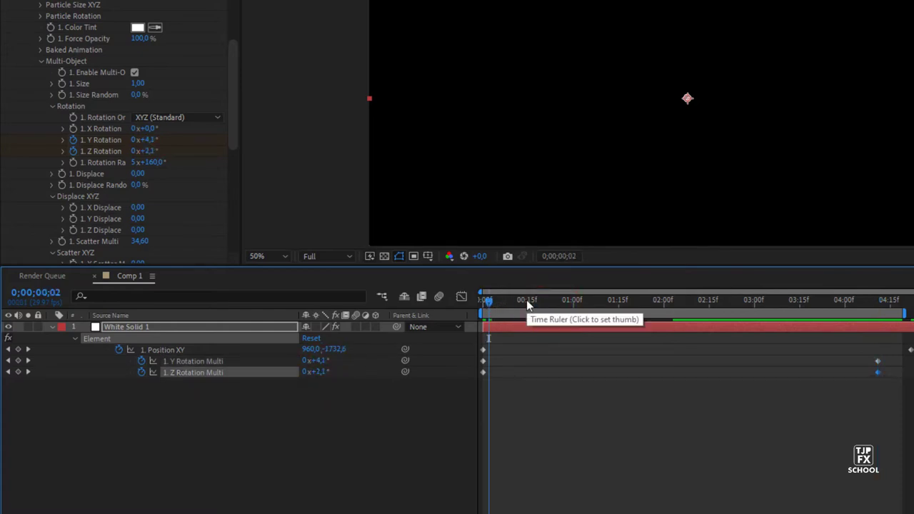
pyautogui.press('space')
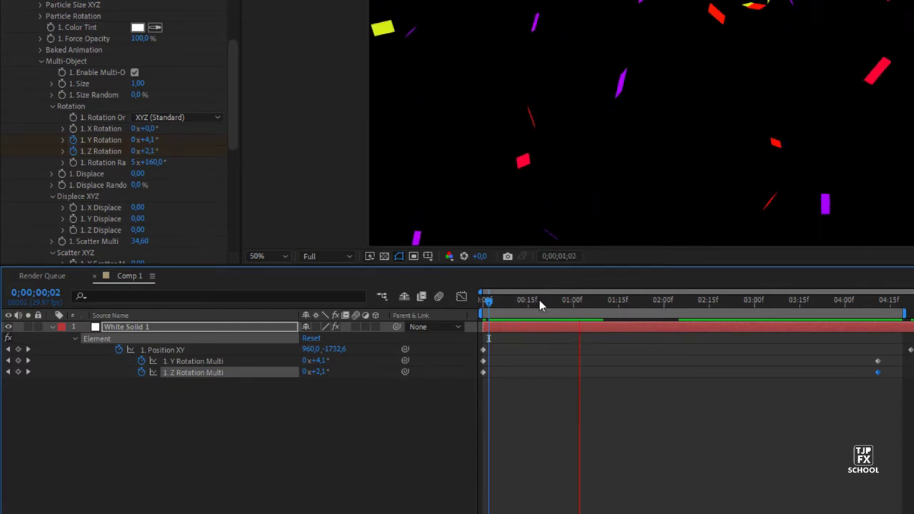
pyautogui.press('space')
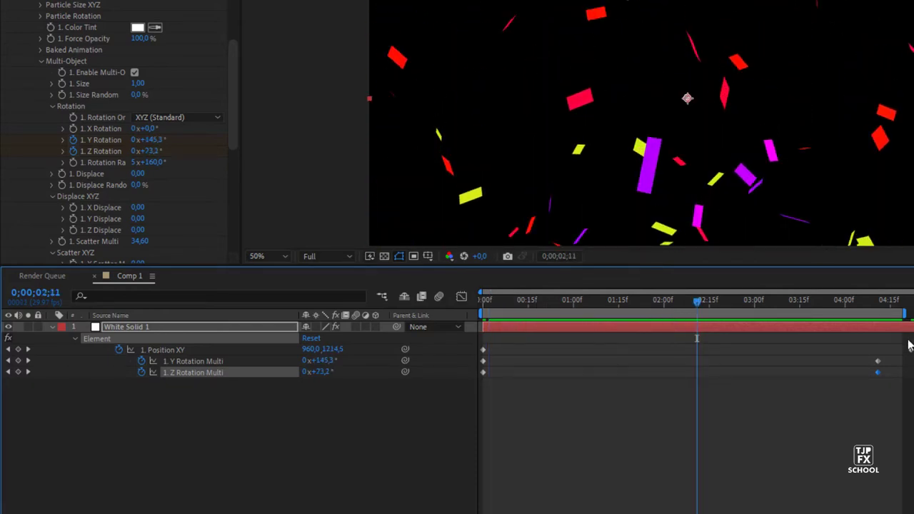
# Delete the rotation keyframes at 04;12 and preview the confetti again
pyautogui.click(880, 300)
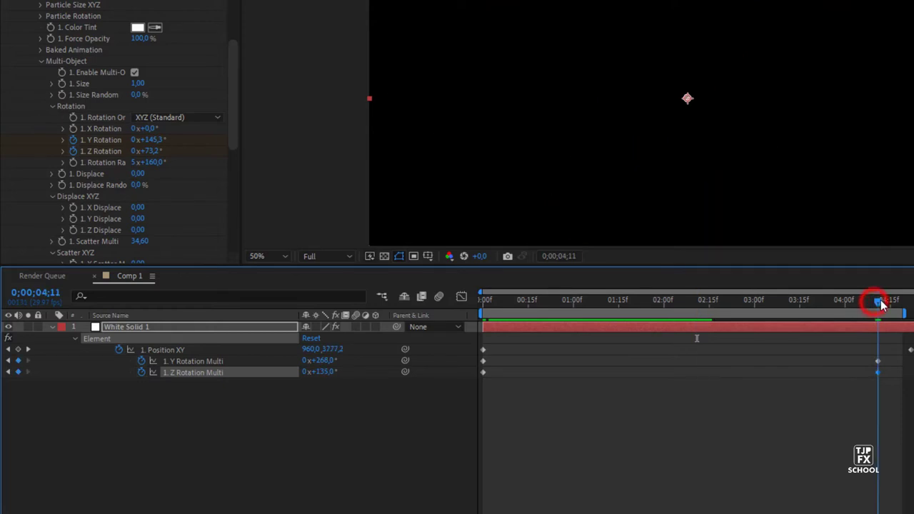
pyautogui.moveTo(907, 335); pyautogui.dragTo(878, 370)
pyautogui.click(880, 365)
pyautogui.press('Delete')
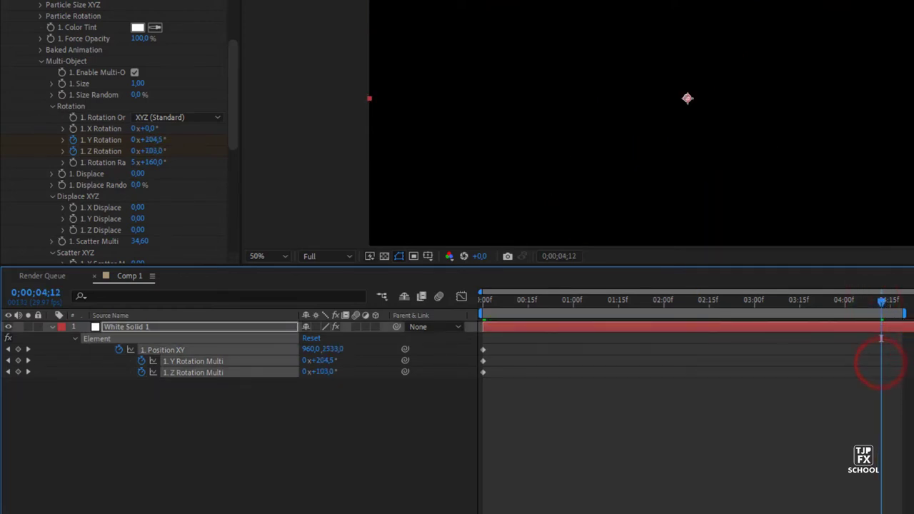
pyautogui.click(607, 312)
pyautogui.press('space')
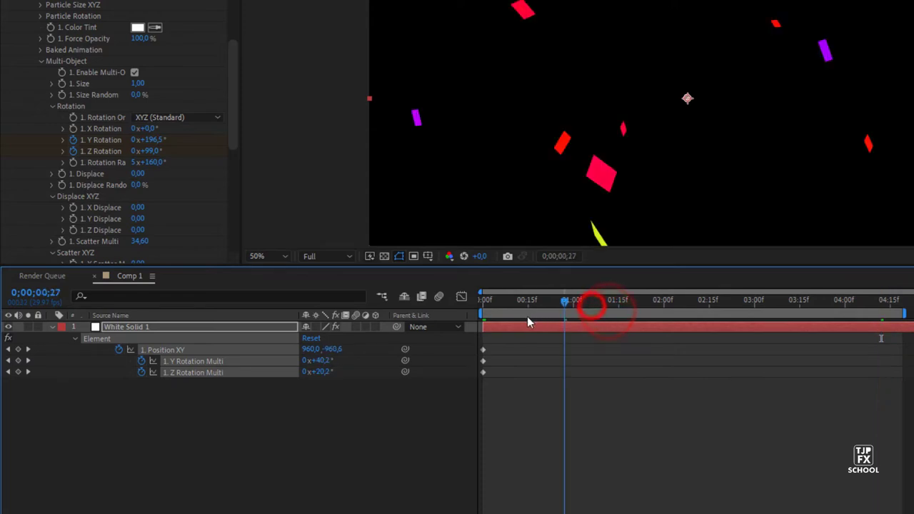
pyautogui.click(580, 330)
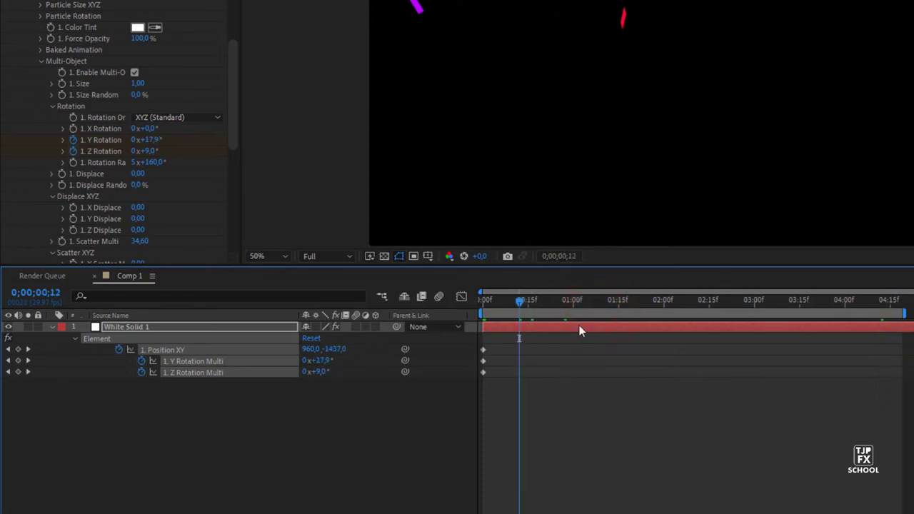
pyautogui.press('space')
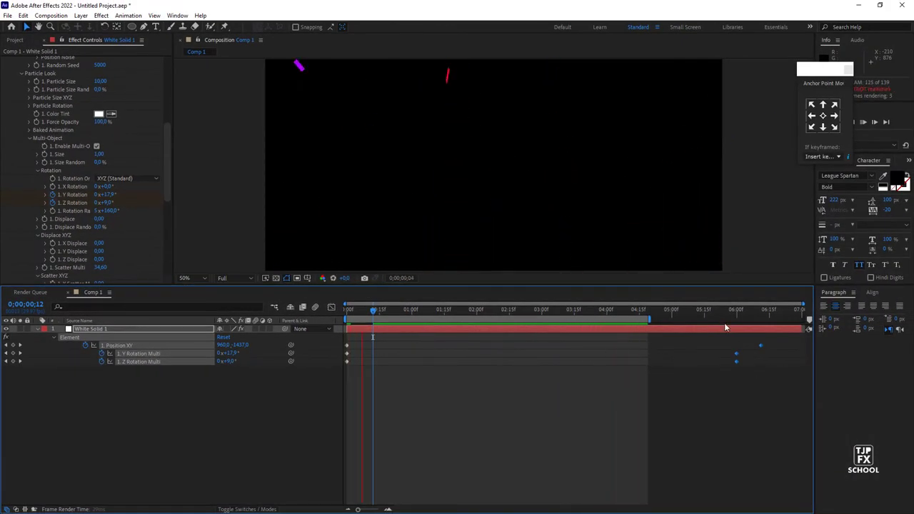
pyautogui.press('space')
# At 06;00 set Z Rotation Multi to -1x-117° and Y to 1x+289°
pyautogui.click(20, 354)
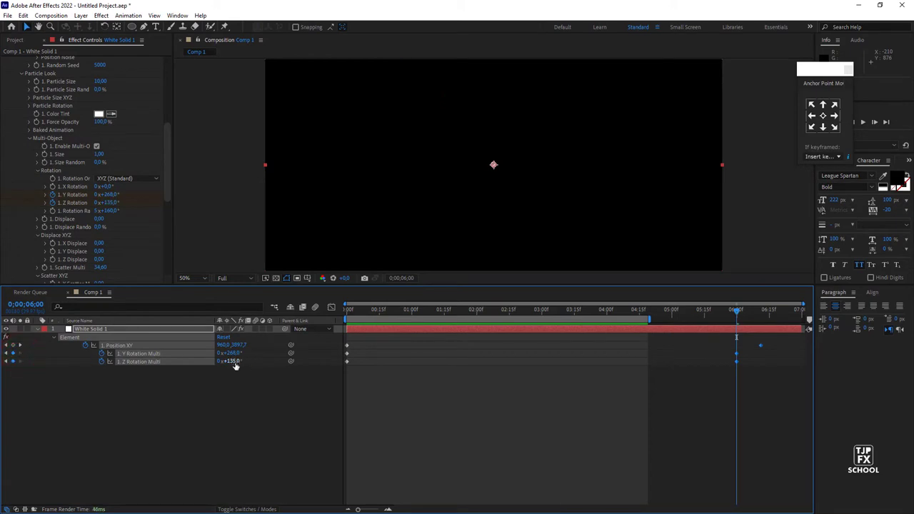
pyautogui.moveTo(236, 361); pyautogui.dragTo(162, 370)
pyautogui.click(246, 362)
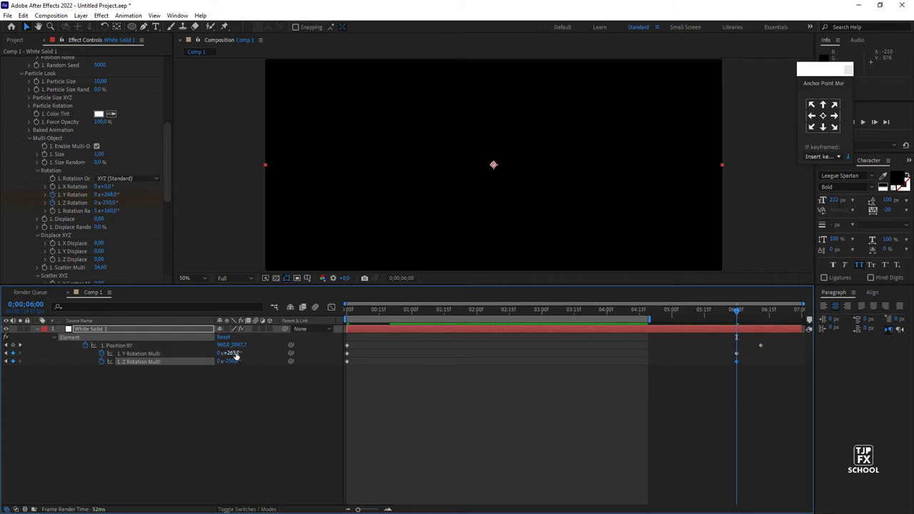
pyautogui.moveTo(236, 355); pyautogui.dragTo(290, 343)
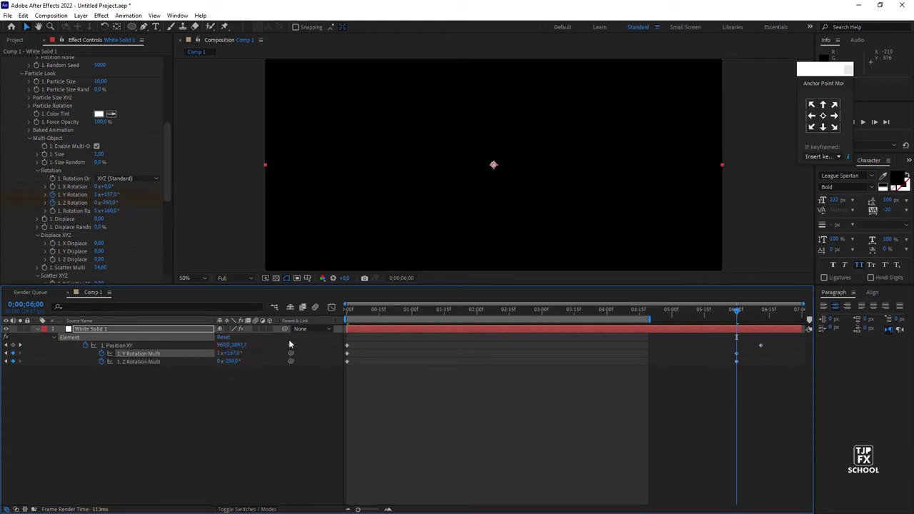
pyautogui.moveTo(236, 355)
pyautogui.mouseDown()
pyautogui.moveTo(237, 365)
pyautogui.moveTo(344, 333)
pyautogui.mouseUp()
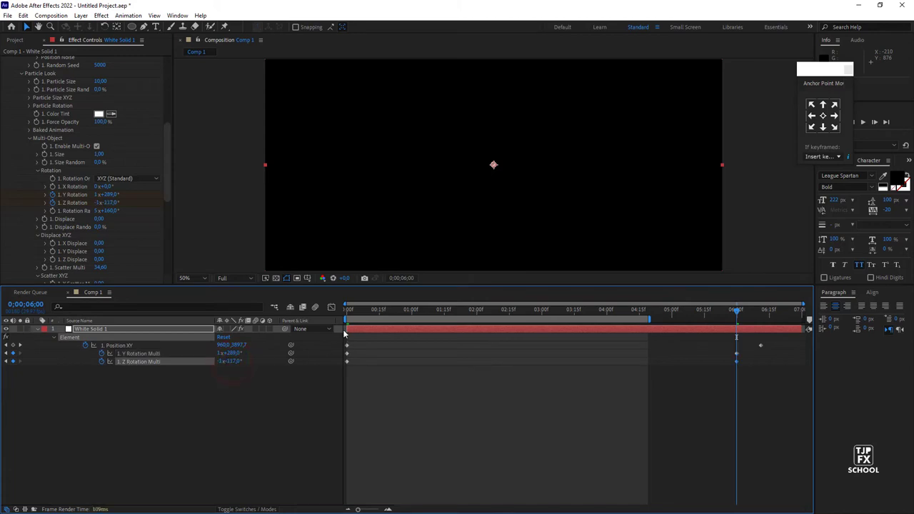
pyautogui.click(384, 315)
pyautogui.press('Home')
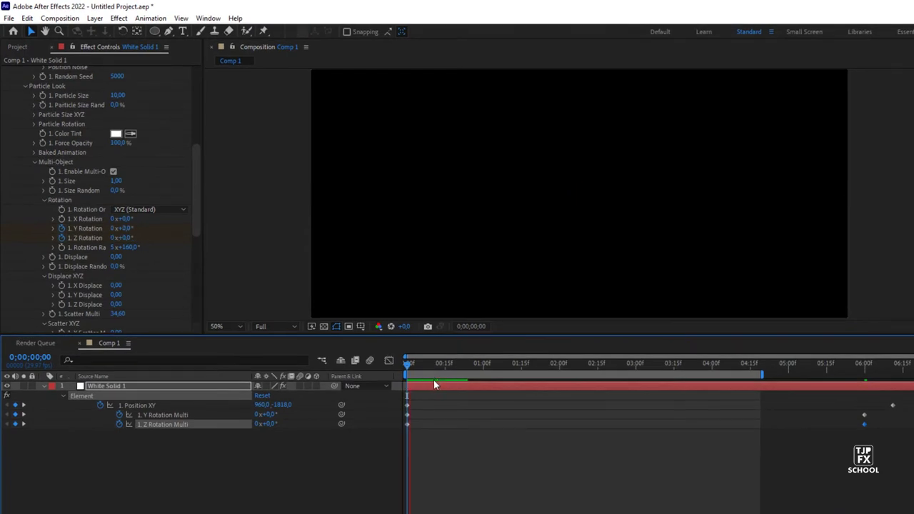
# Preview the confetti, then raise Scatter Multi to 36,49, Z Displace to 10,60 and Y Displace to 8,40
pyautogui.press('space')
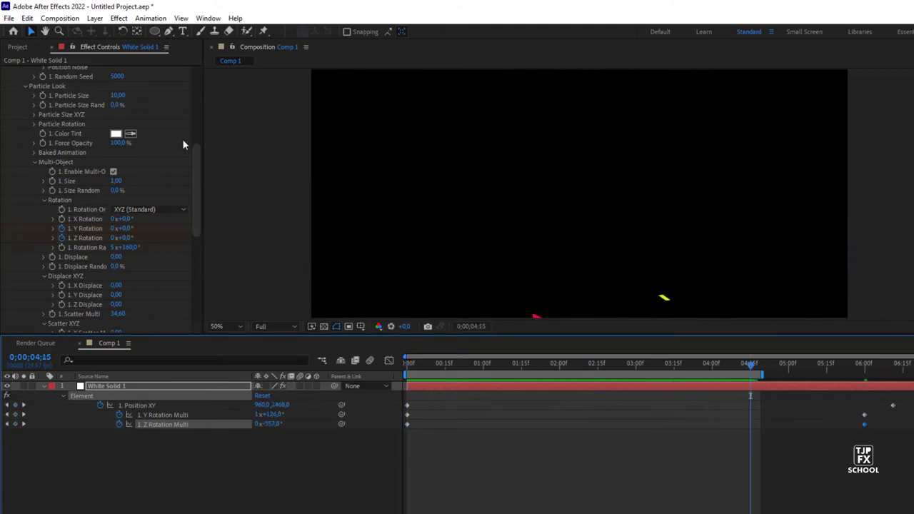
pyautogui.moveTo(198, 188)
pyautogui.mouseDown()
pyautogui.moveTo(199, 171)
pyautogui.moveTo(204, 255)
pyautogui.mouseUp()
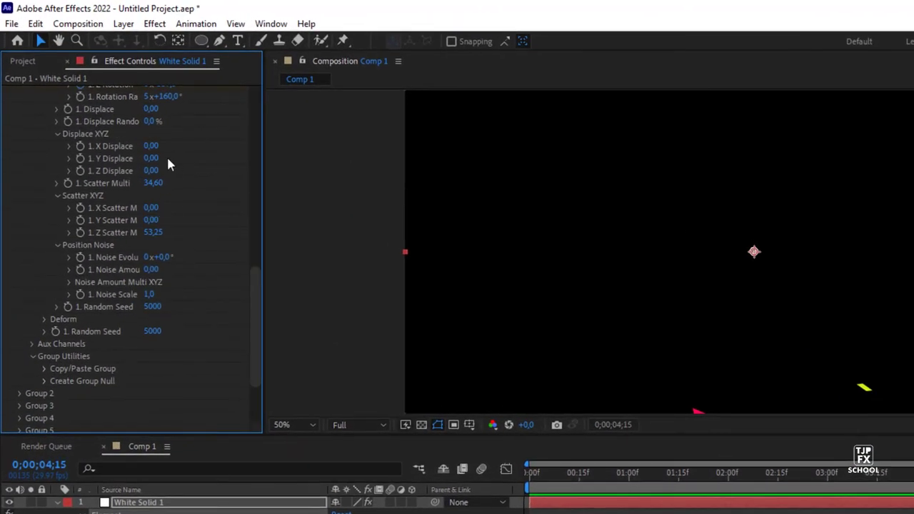
pyautogui.moveTo(159, 183); pyautogui.dragTo(314, 177)
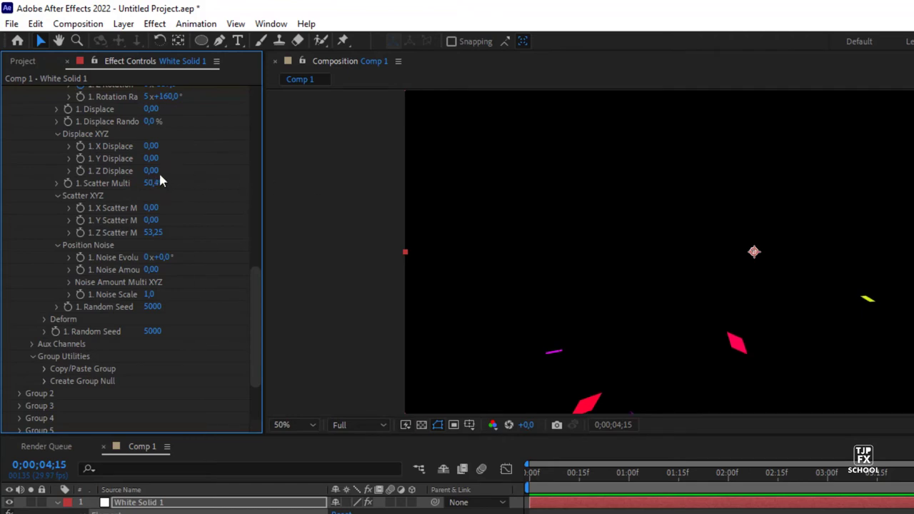
pyautogui.moveTo(156, 172); pyautogui.dragTo(303, 176)
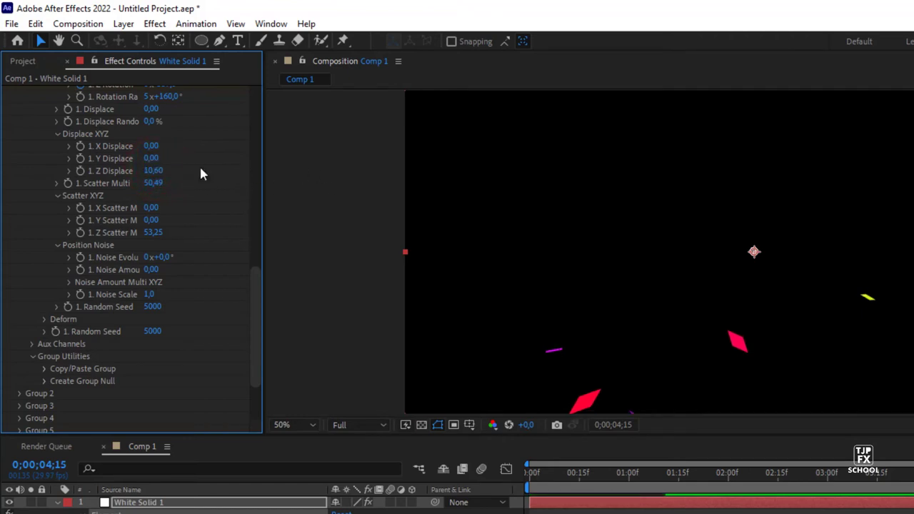
pyautogui.moveTo(150, 157)
pyautogui.mouseDown()
pyautogui.moveTo(210, 161)
pyautogui.moveTo(205, 187)
pyautogui.mouseUp()
# Set Displace to 17,63 and Displace Random to 100% so pieces scatter unevenly
pyautogui.press('u')
pyautogui.moveTo(440, 310); pyautogui.dragTo(388, 312)
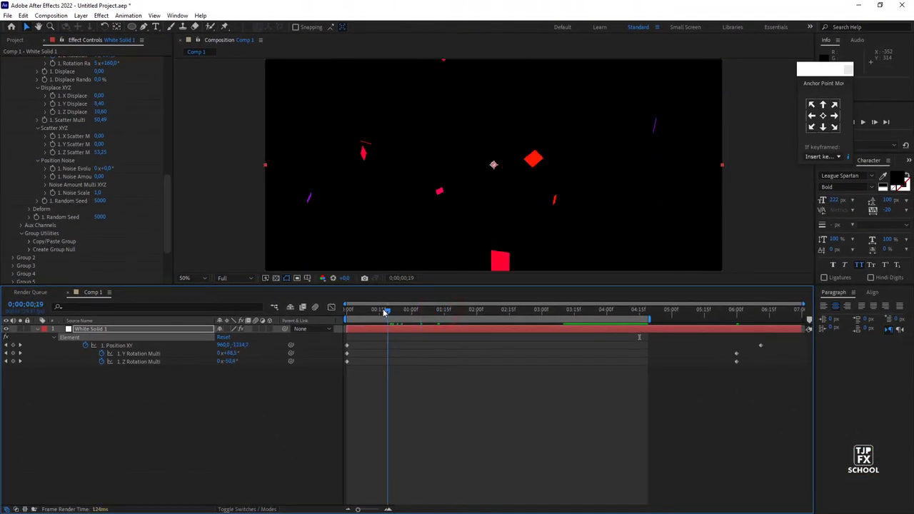
pyautogui.scroll(2, 147, 179)
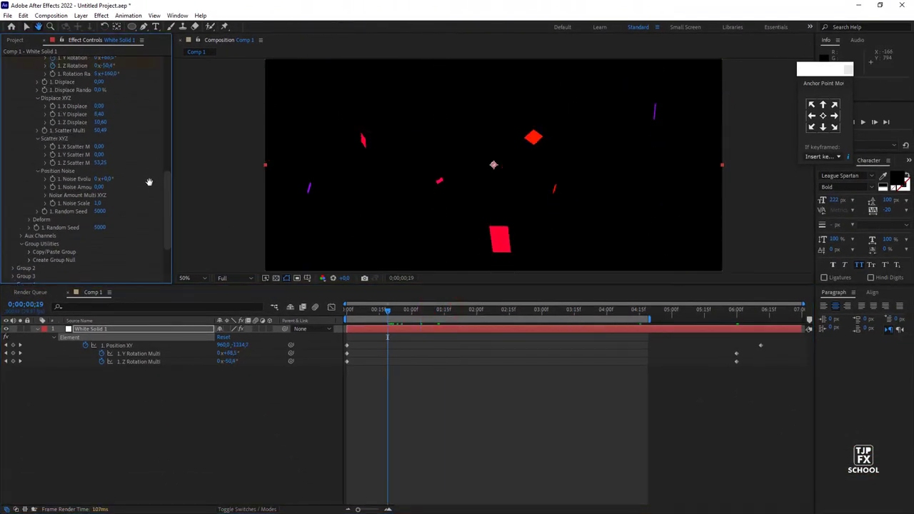
pyautogui.scroll(2, 143, 207)
pyautogui.scroll(1, 143, 214)
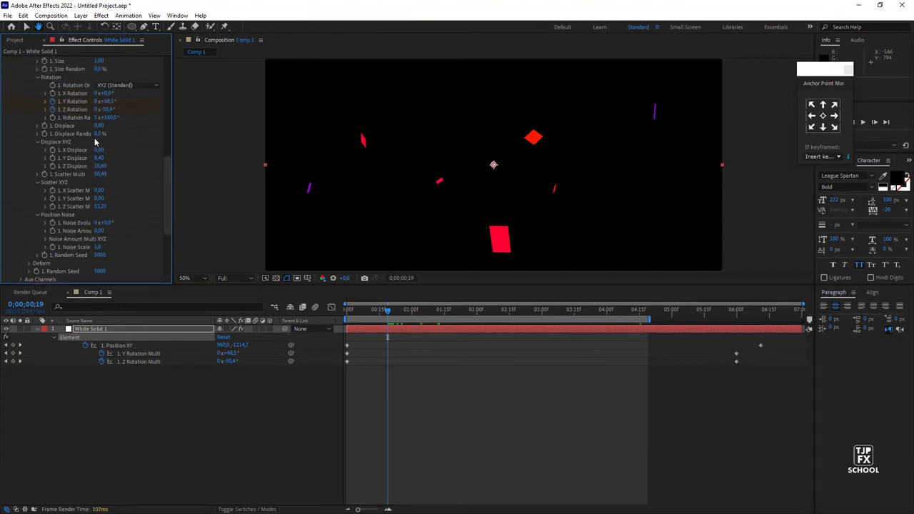
pyautogui.moveTo(100, 127); pyautogui.dragTo(229, 121)
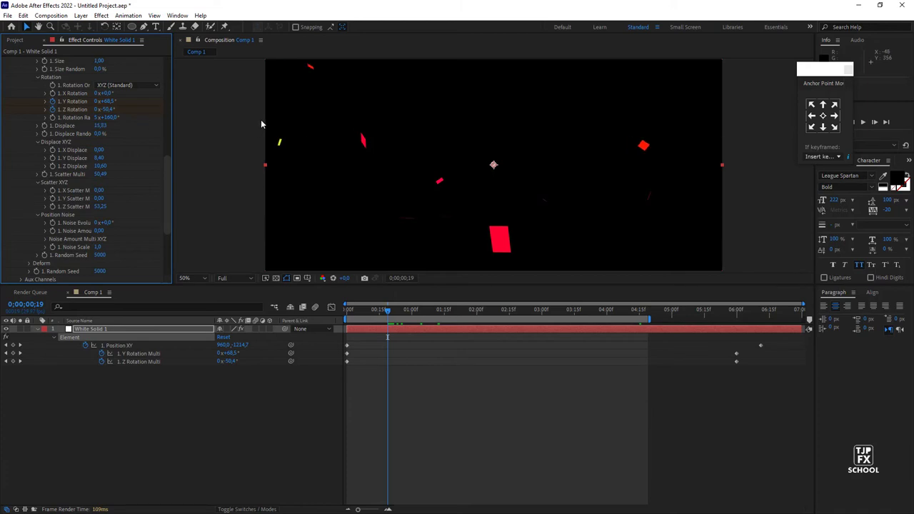
pyautogui.moveTo(229, 121); pyautogui.dragTo(266, 119)
pyautogui.moveTo(97, 133); pyautogui.dragTo(208, 125)
pyautogui.scroll(5, 150, 236)
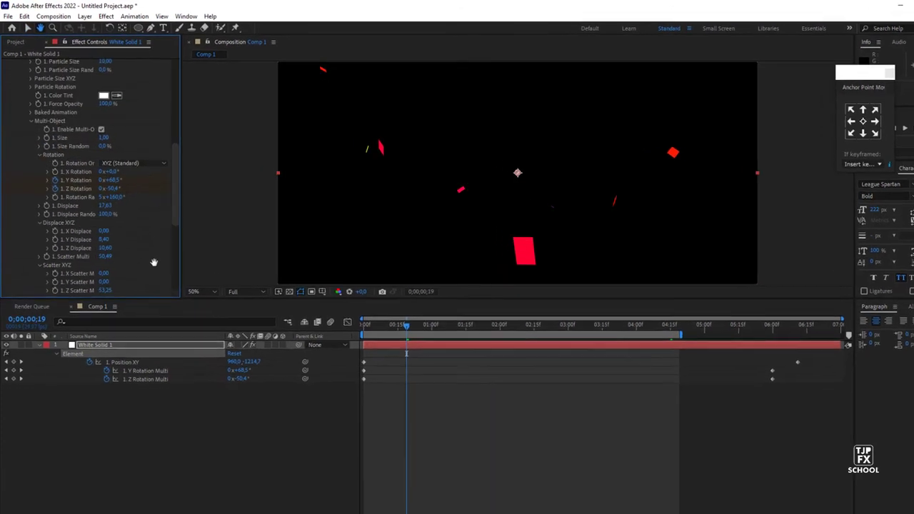
pyautogui.scroll(1, 193, 340)
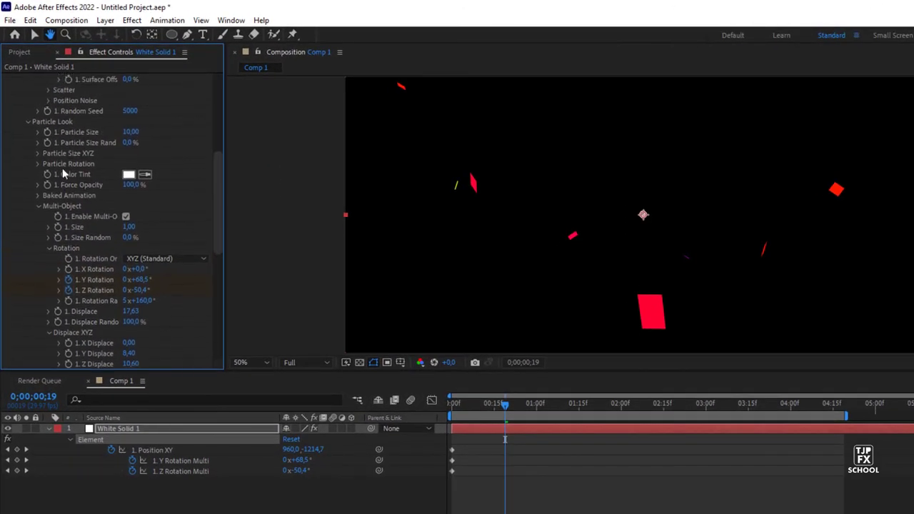
# RAM-preview the confetti fall, fit the whole comp frame at 25% zoom, and raise Particle Count to 99
pyautogui.press('v')
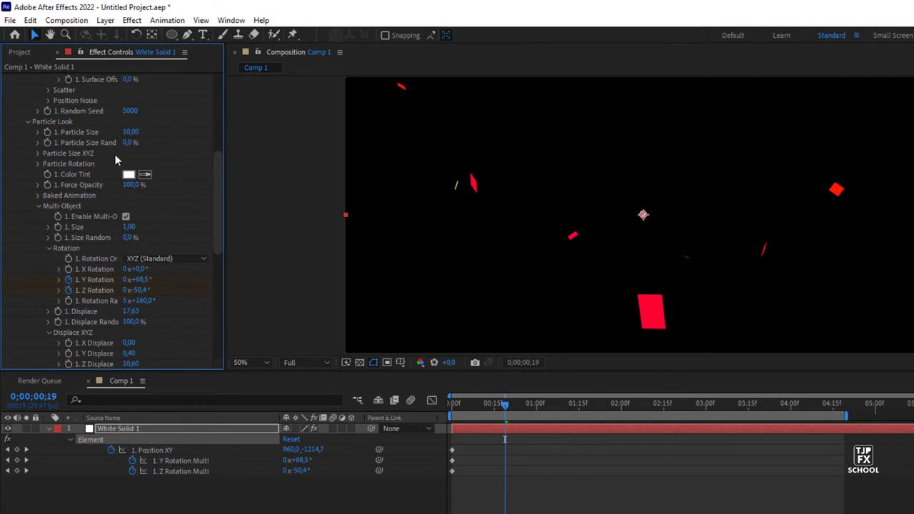
pyautogui.moveTo(129, 143); pyautogui.dragTo(136, 143)
pyautogui.press('space')
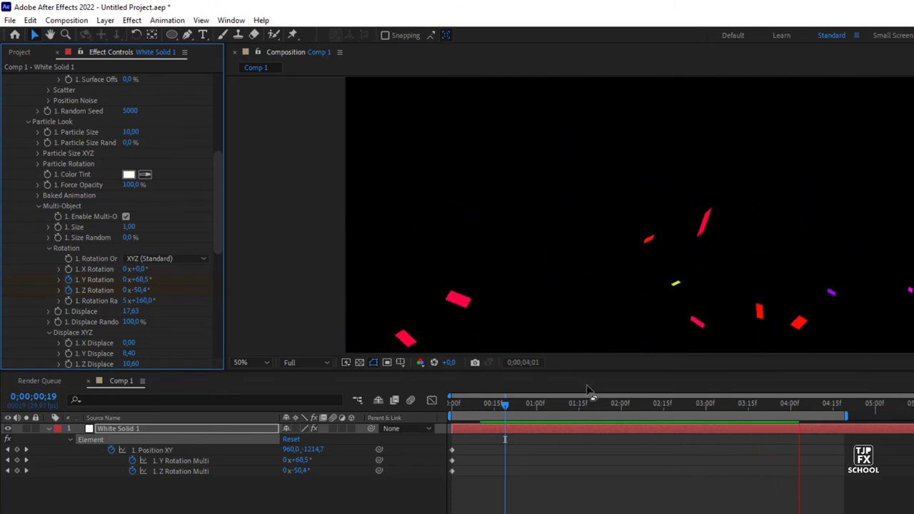
pyautogui.press('space')
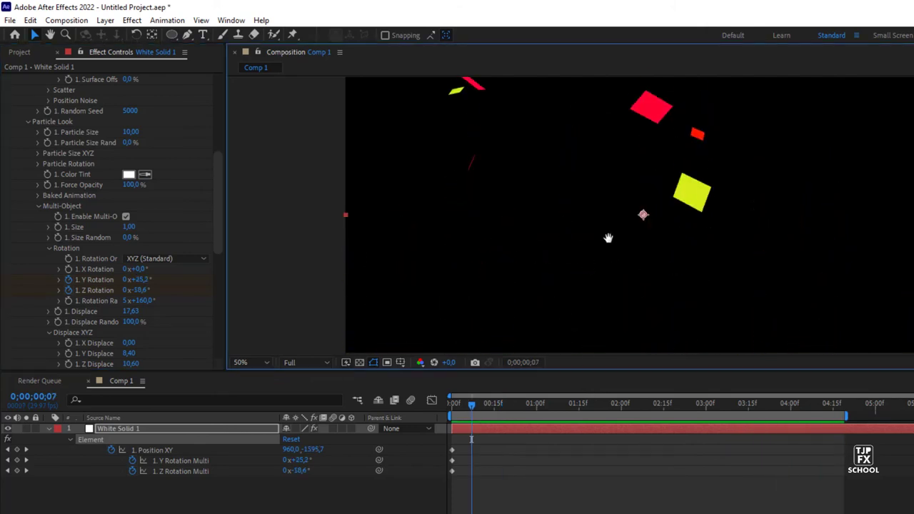
pyautogui.scroll(-2, 600, 241)
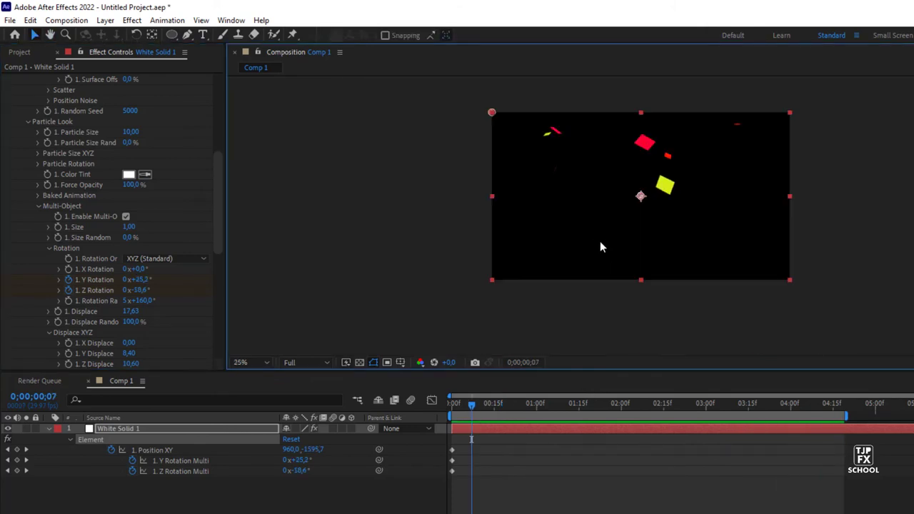
pyautogui.moveTo(600, 241); pyautogui.dragTo(585, 249)
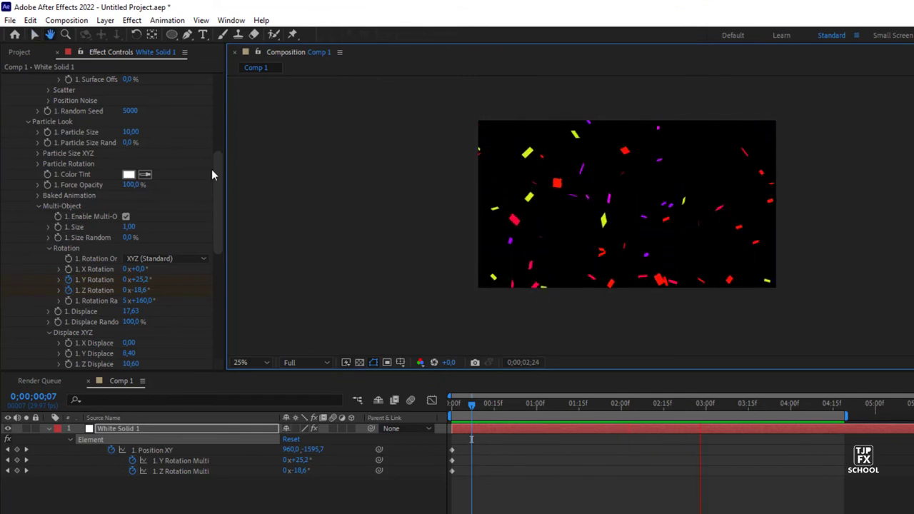
pyautogui.moveTo(218, 142); pyautogui.dragTo(225, 105)
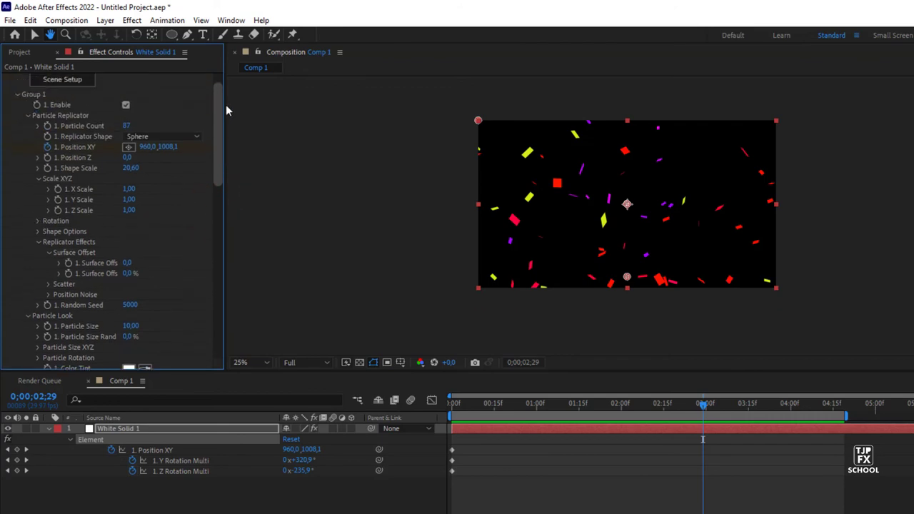
# Set Particle Count to 102 and preview the animation from the start
pyautogui.click(130, 127)
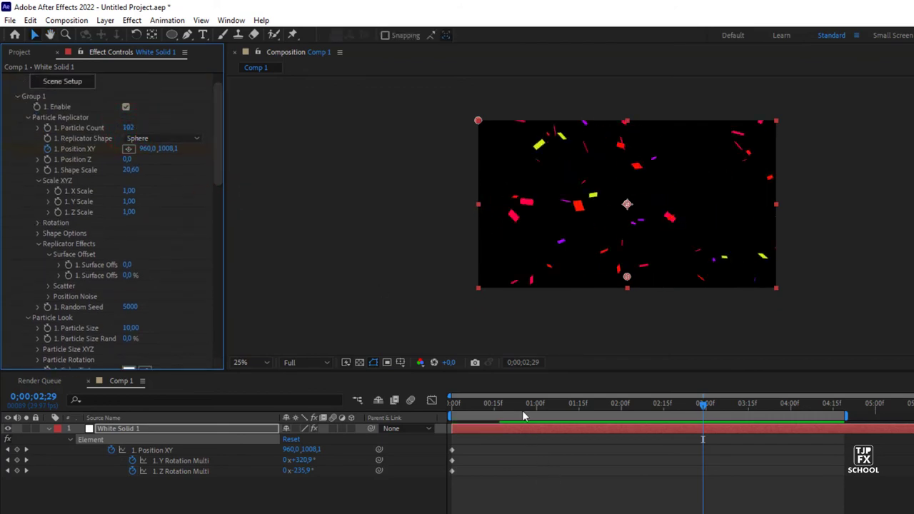
pyautogui.moveTo(521, 403); pyautogui.dragTo(461, 404)
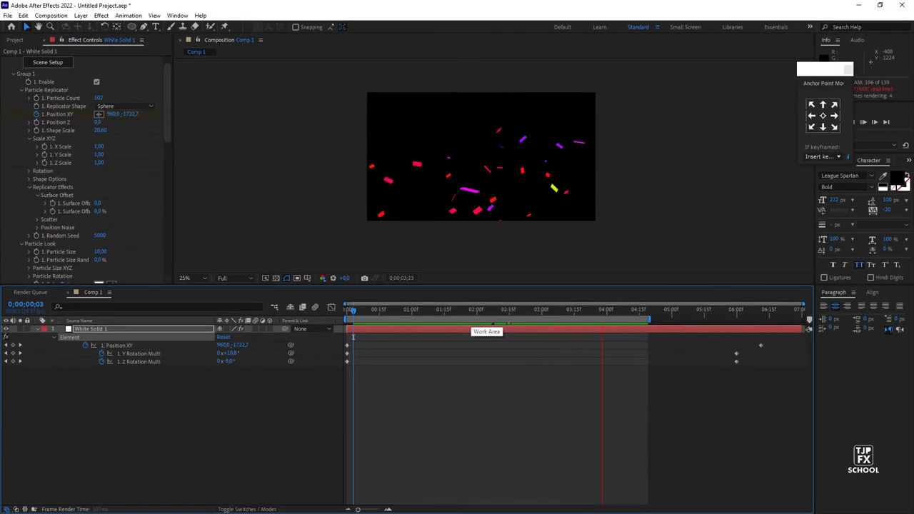
pyautogui.press('space')
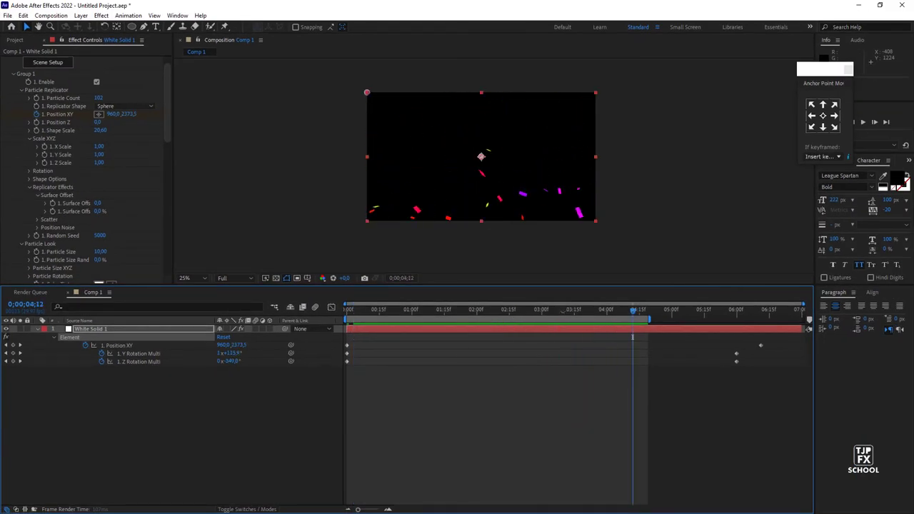
# End the work area at 0;00;03;29 and preview the shortened range
pyautogui.press('n')
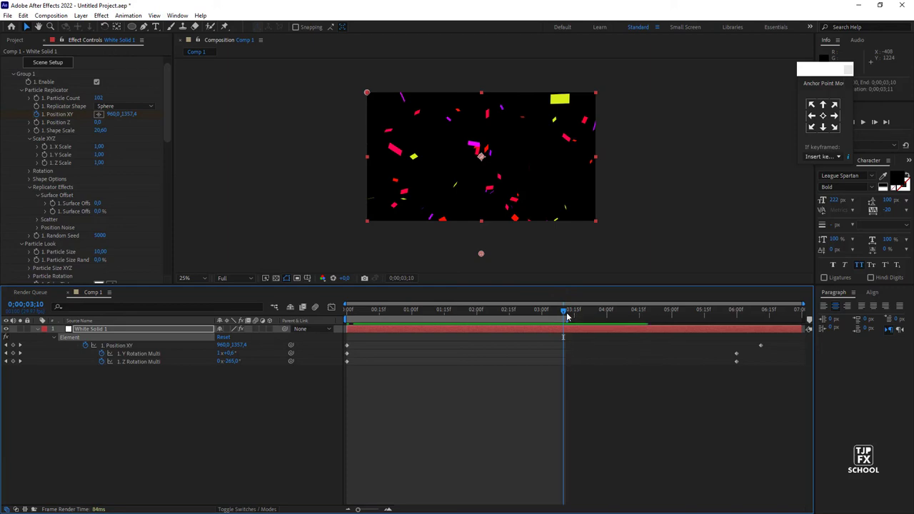
pyautogui.press('space')
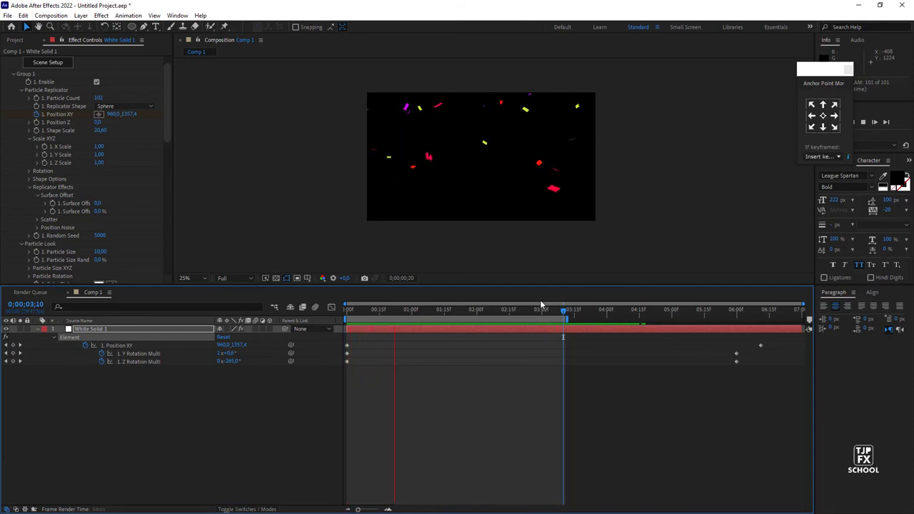
pyautogui.press('space')
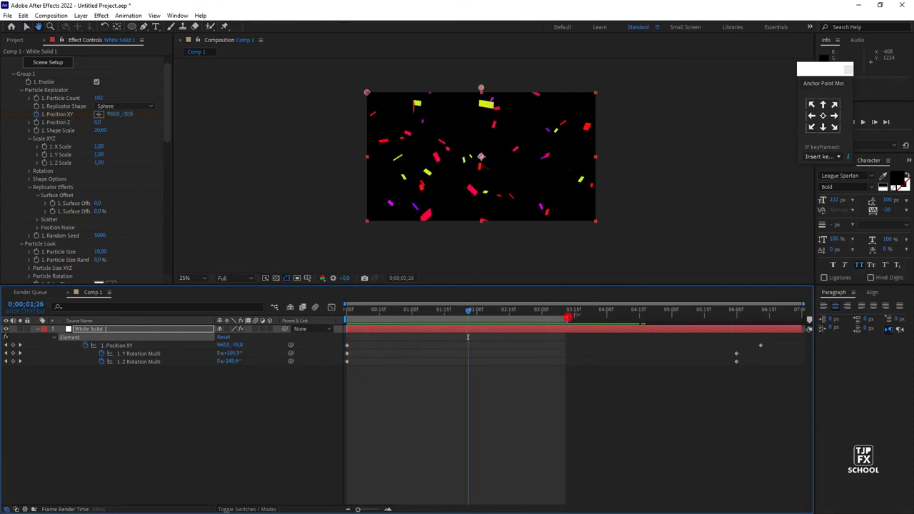
pyautogui.moveTo(568, 317); pyautogui.dragTo(597, 316)
pyautogui.moveTo(385, 314); pyautogui.dragTo(366, 314)
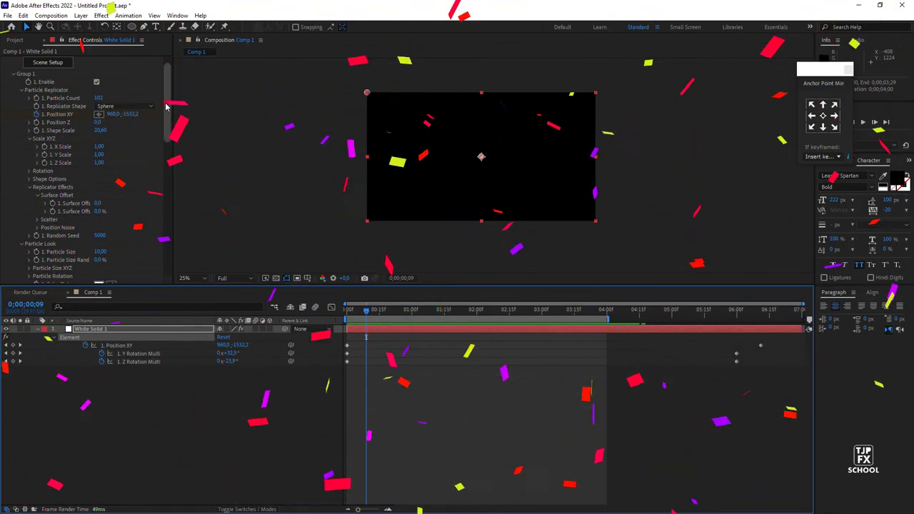
# Set Shape Scale to 158,10 and Particle Count to 608, then preview from the start
pyautogui.moveTo(166, 107); pyautogui.dragTo(167, 99)
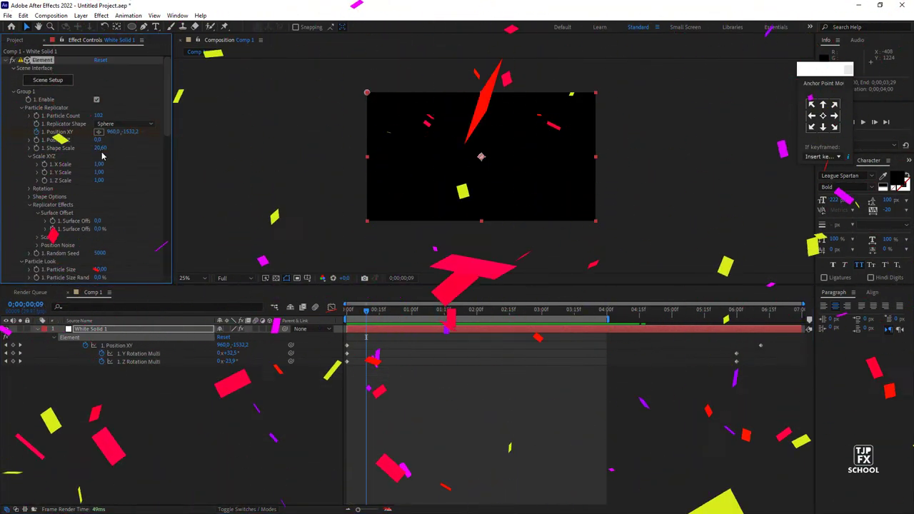
pyautogui.moveTo(101, 148)
pyautogui.mouseDown()
pyautogui.moveTo(286, 141)
pyautogui.moveTo(354, 170)
pyautogui.mouseUp()
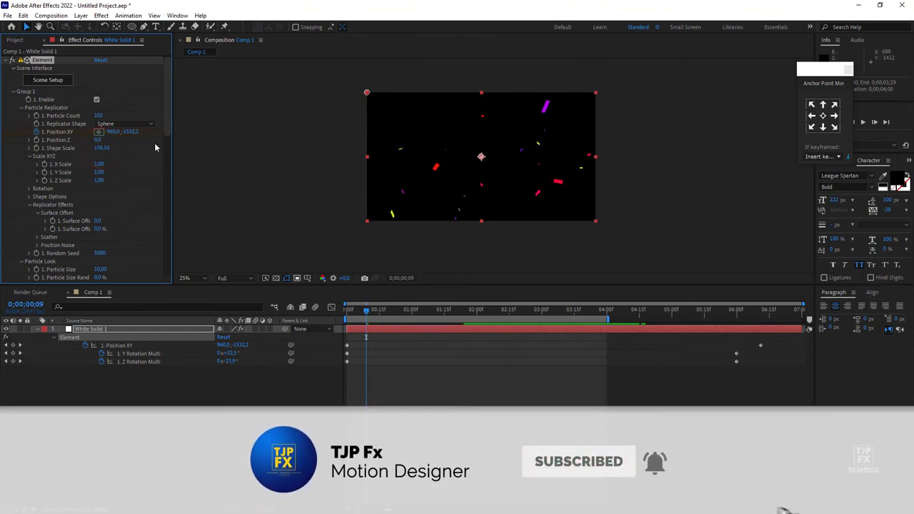
pyautogui.moveTo(98, 115); pyautogui.dragTo(123, 114)
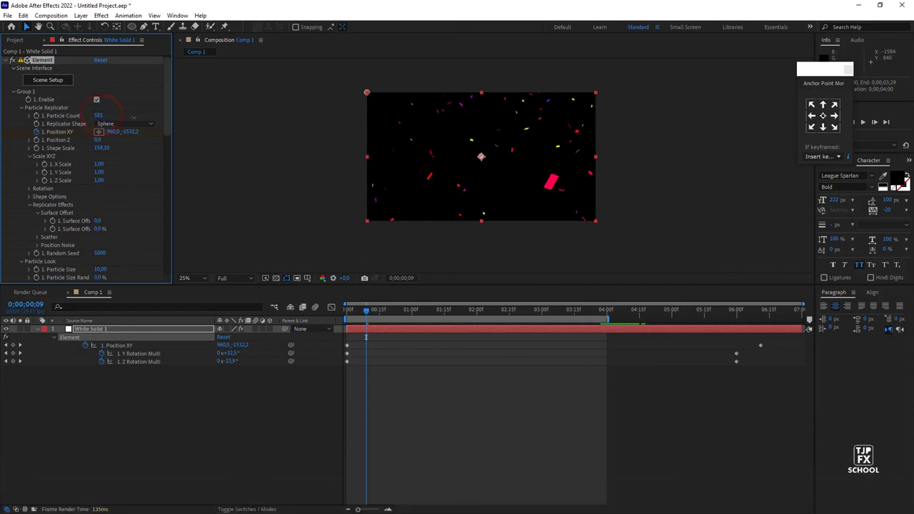
pyautogui.moveTo(371, 311); pyautogui.dragTo(350, 314)
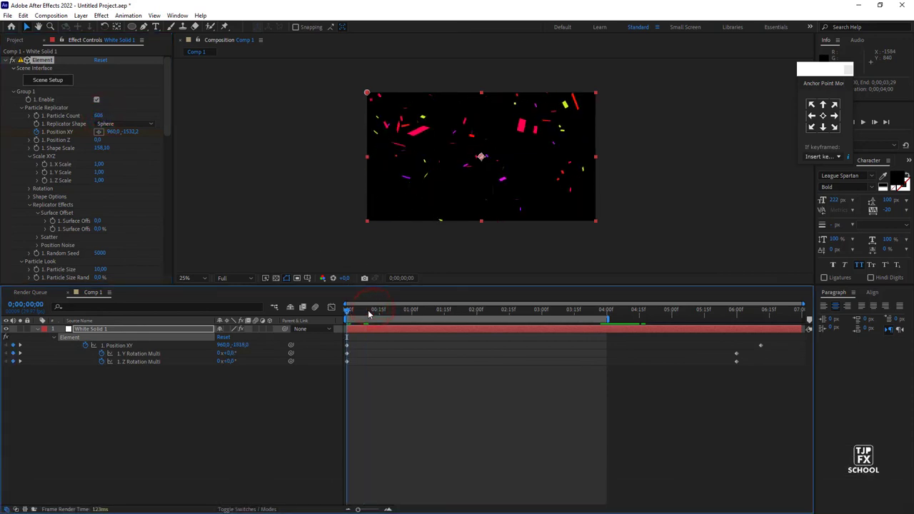
pyautogui.press('space')
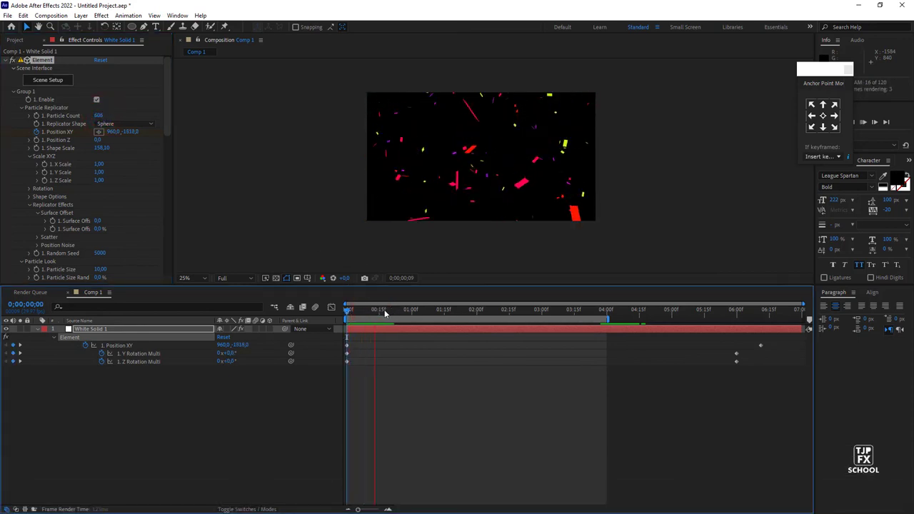
pyautogui.press('space')
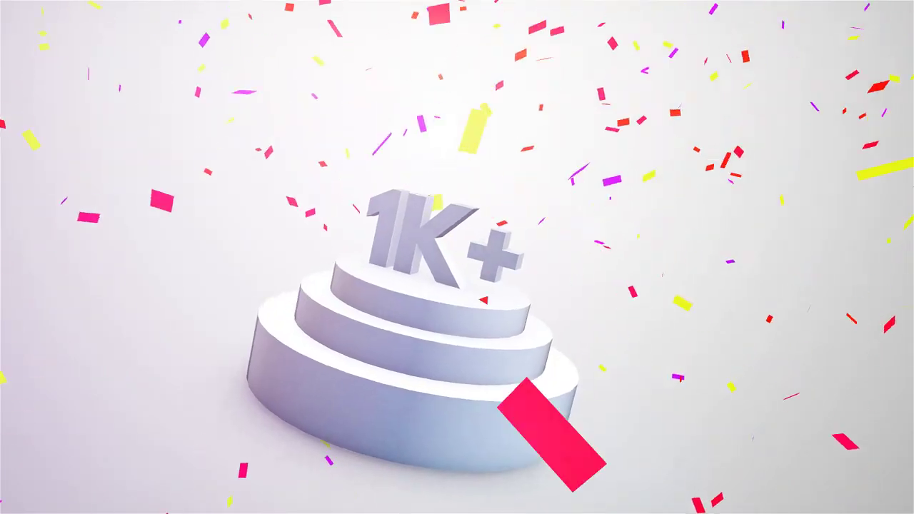